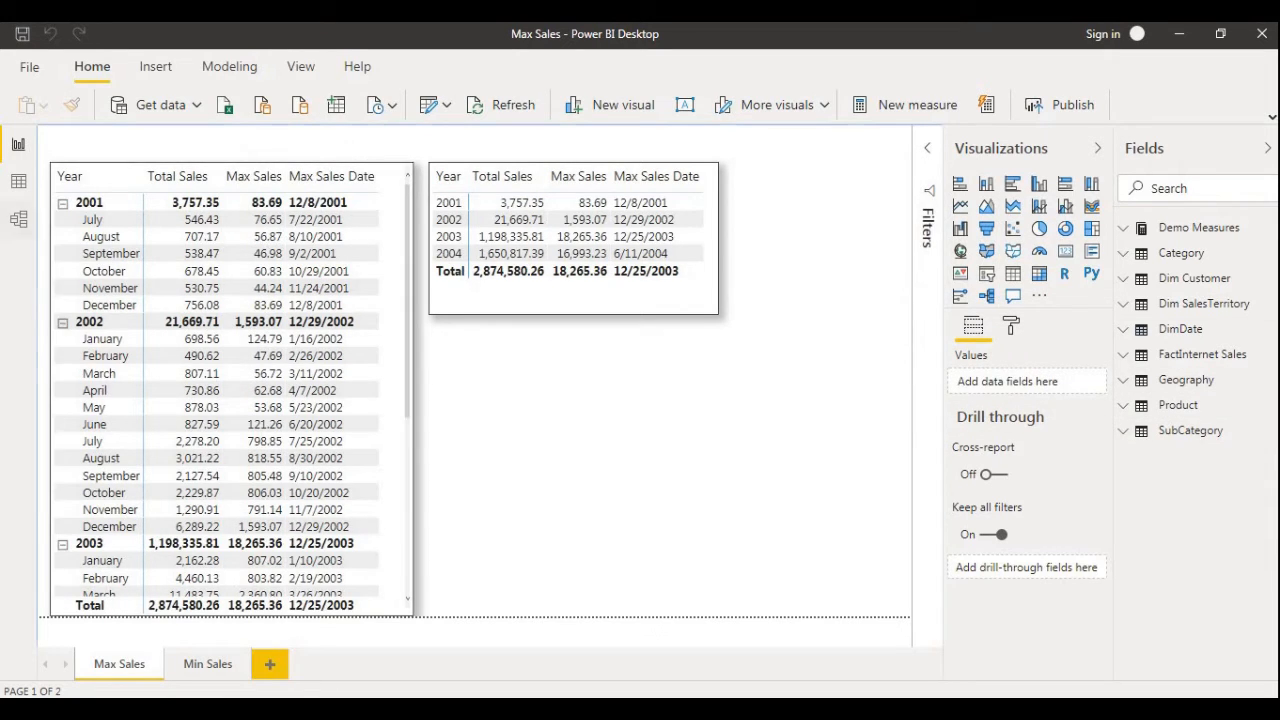
Step: Show the data model diagram with the Properties and Fields panes collapsed and look across its tables
left_click(18, 218)
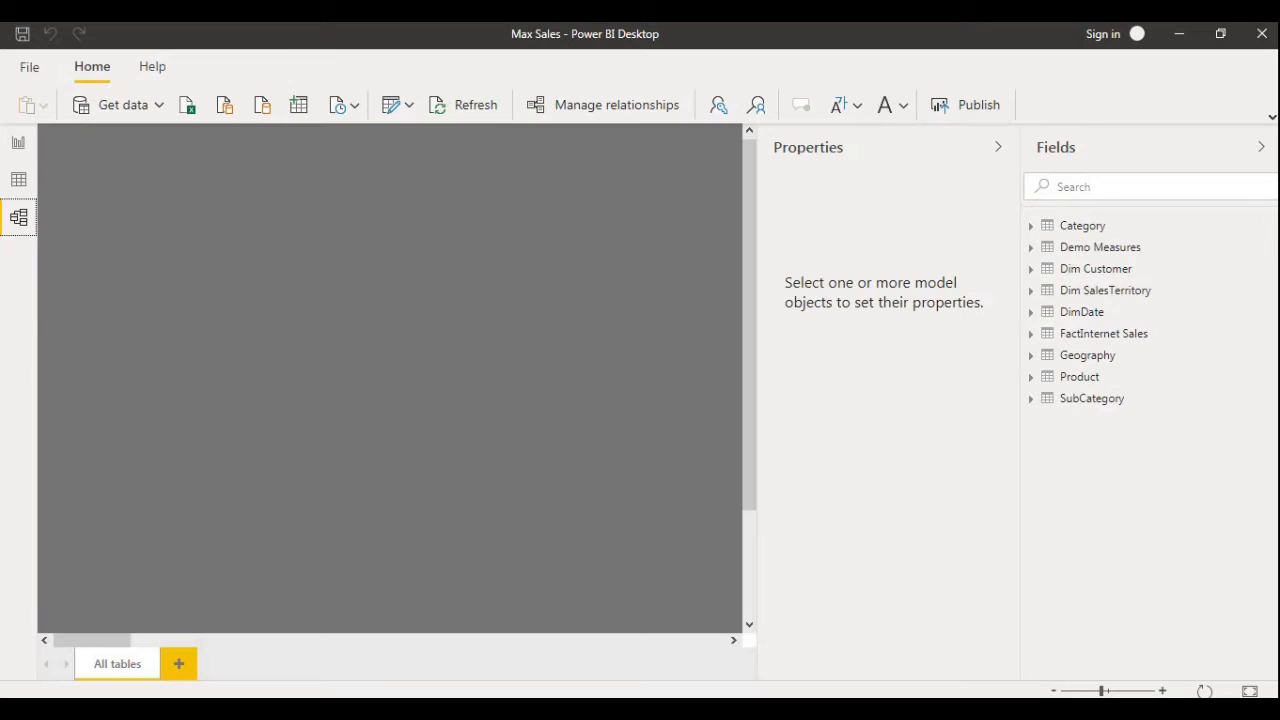
left_click(998, 147)
left_click(1261, 147)
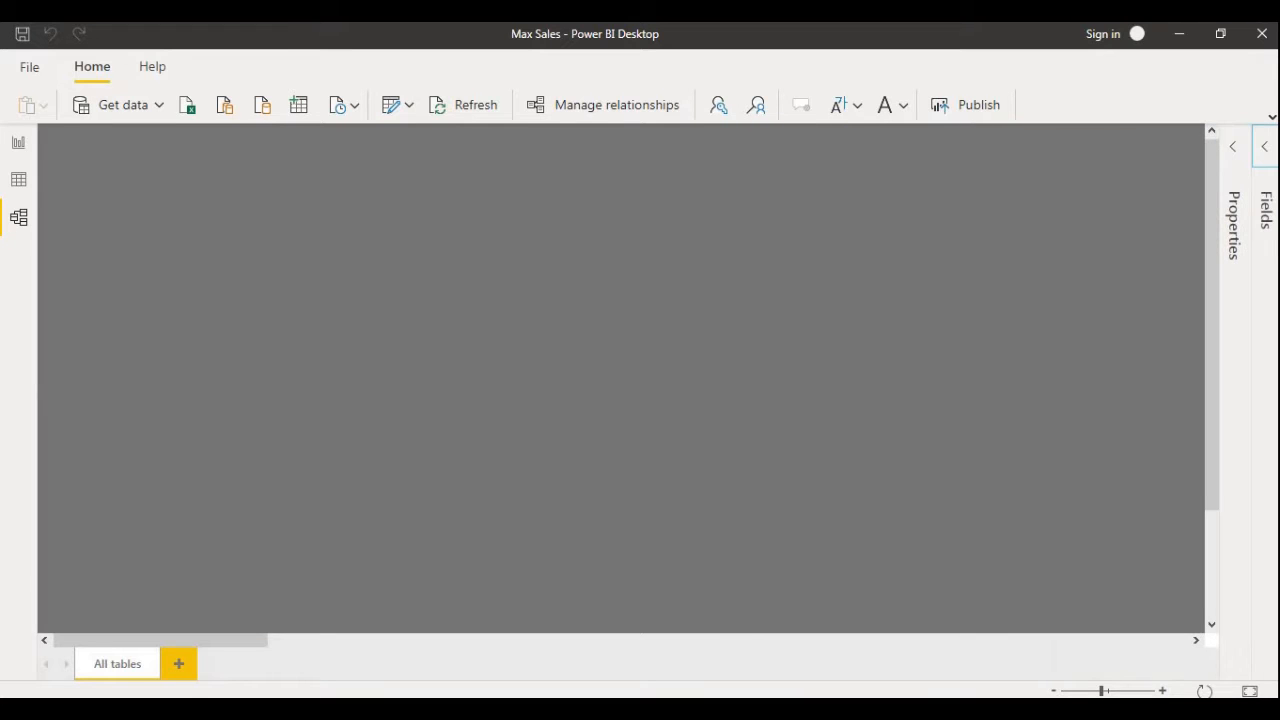
left_click_drag(160, 640, 1038, 640)
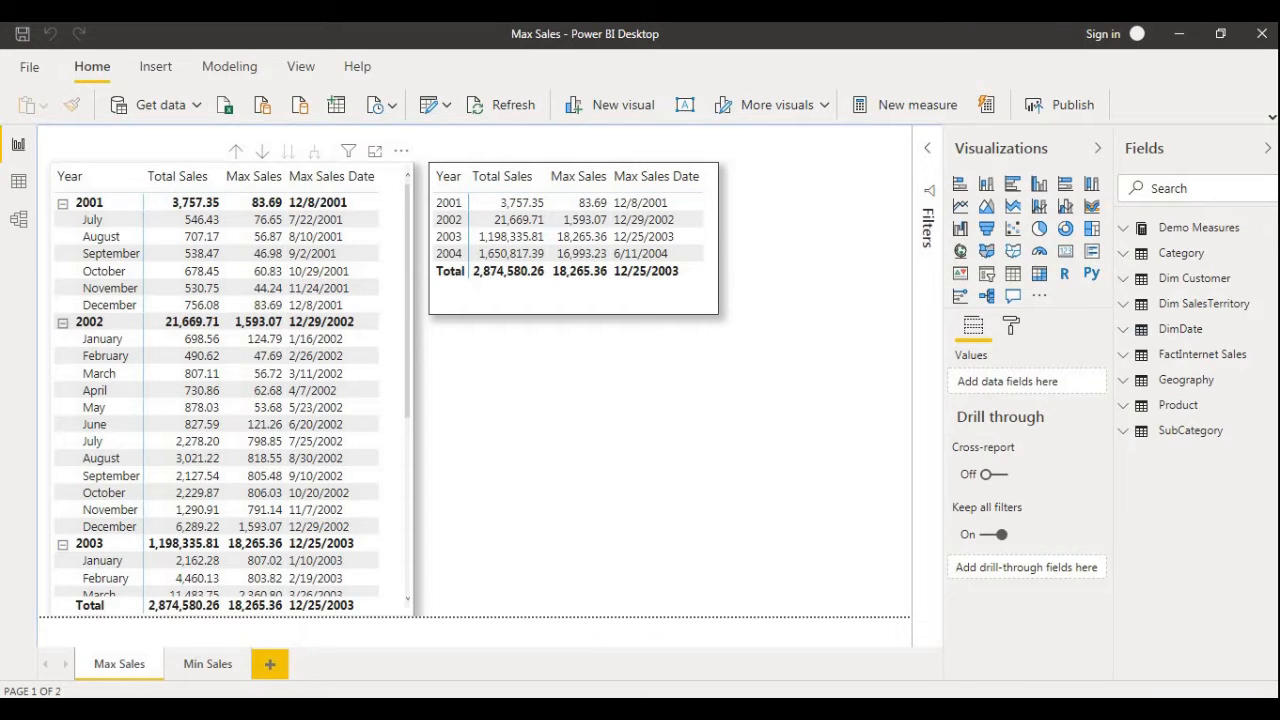
Step: Select the monthly sales matrix and examine the full DAX formula of the Max Sales measure in Demo Measures
left_click(391, 480)
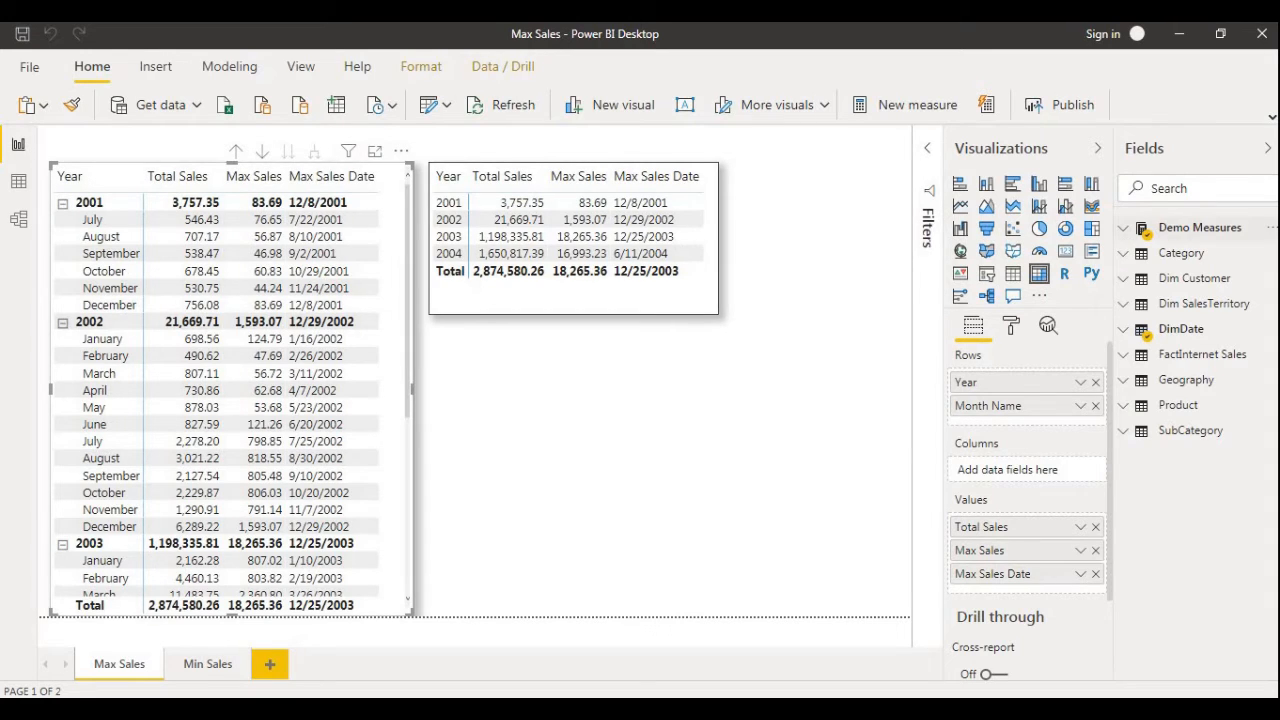
left_click(1200, 228)
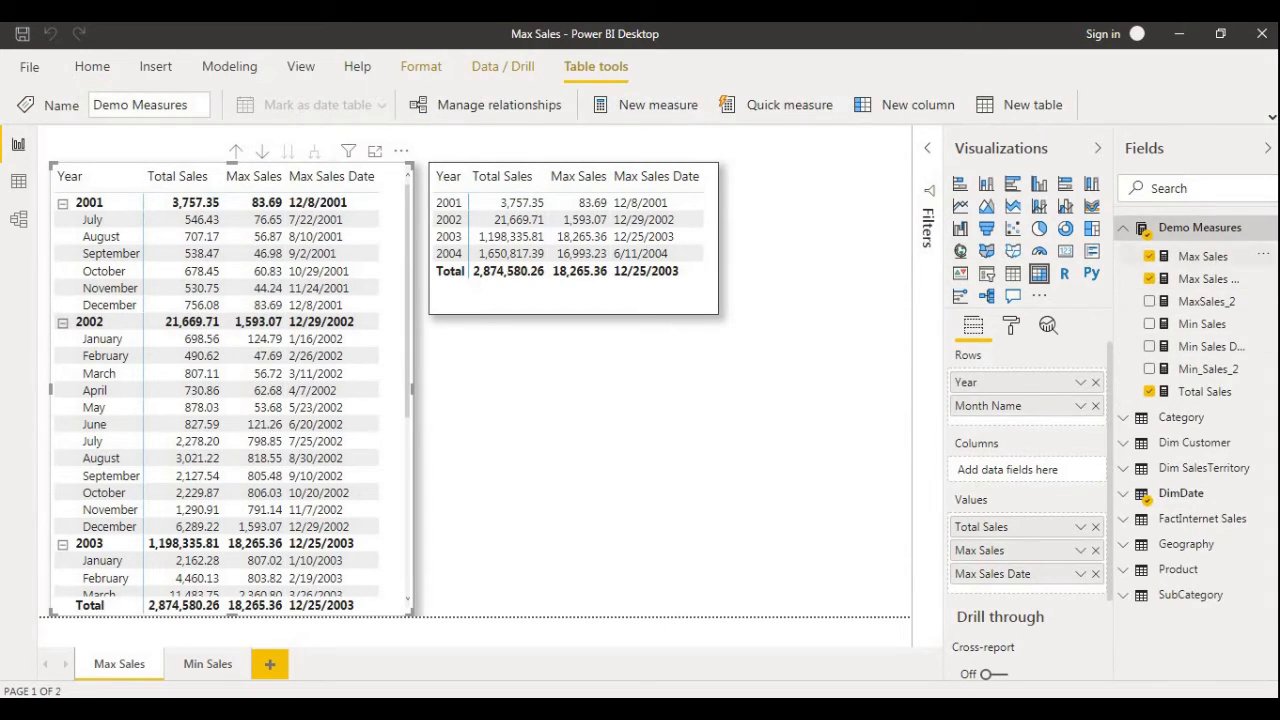
left_click(1202, 256)
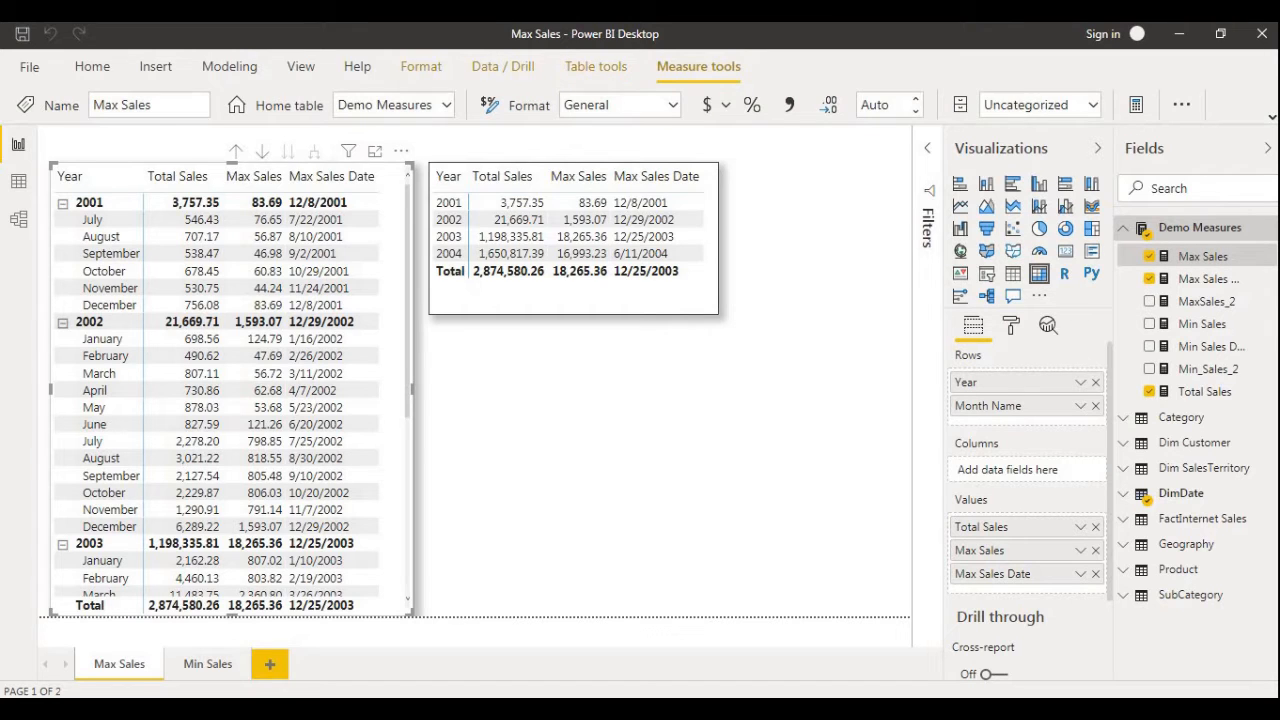
left_click(927, 141)
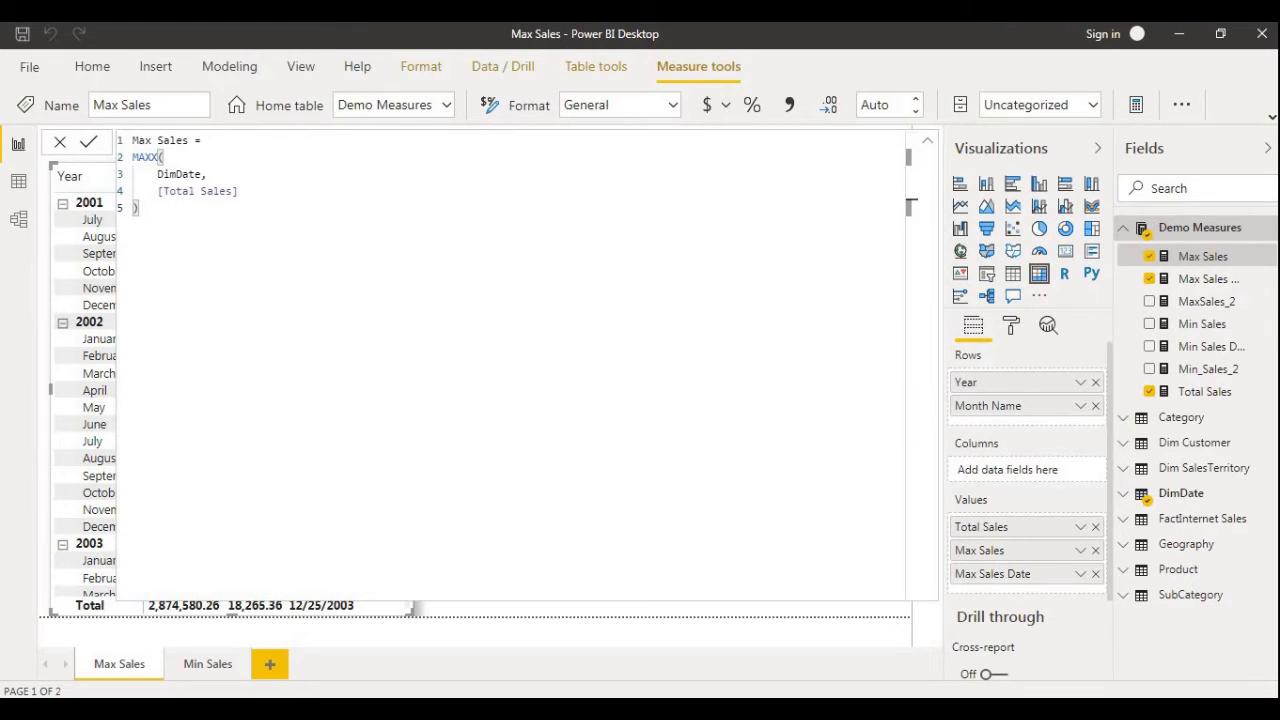
scroll(510, 365, "up", 3)
scroll(510, 365, "up", 1)
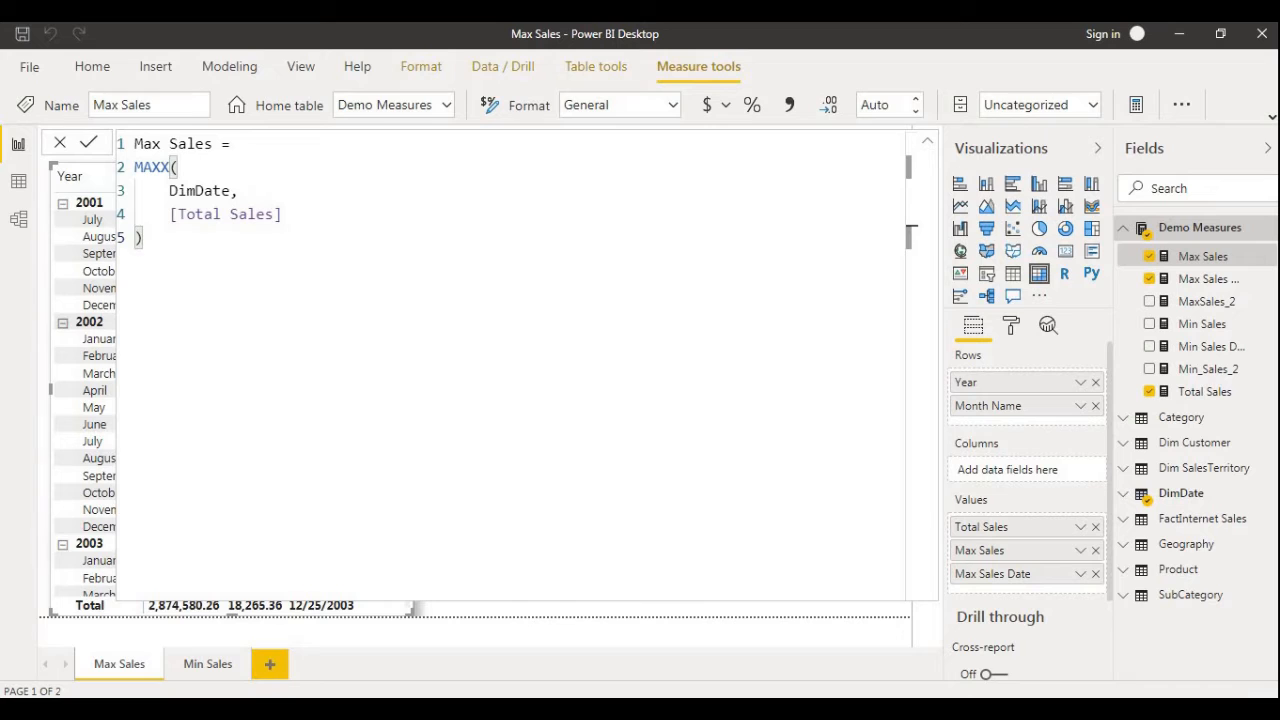
left_click_drag(144, 238, 135, 144)
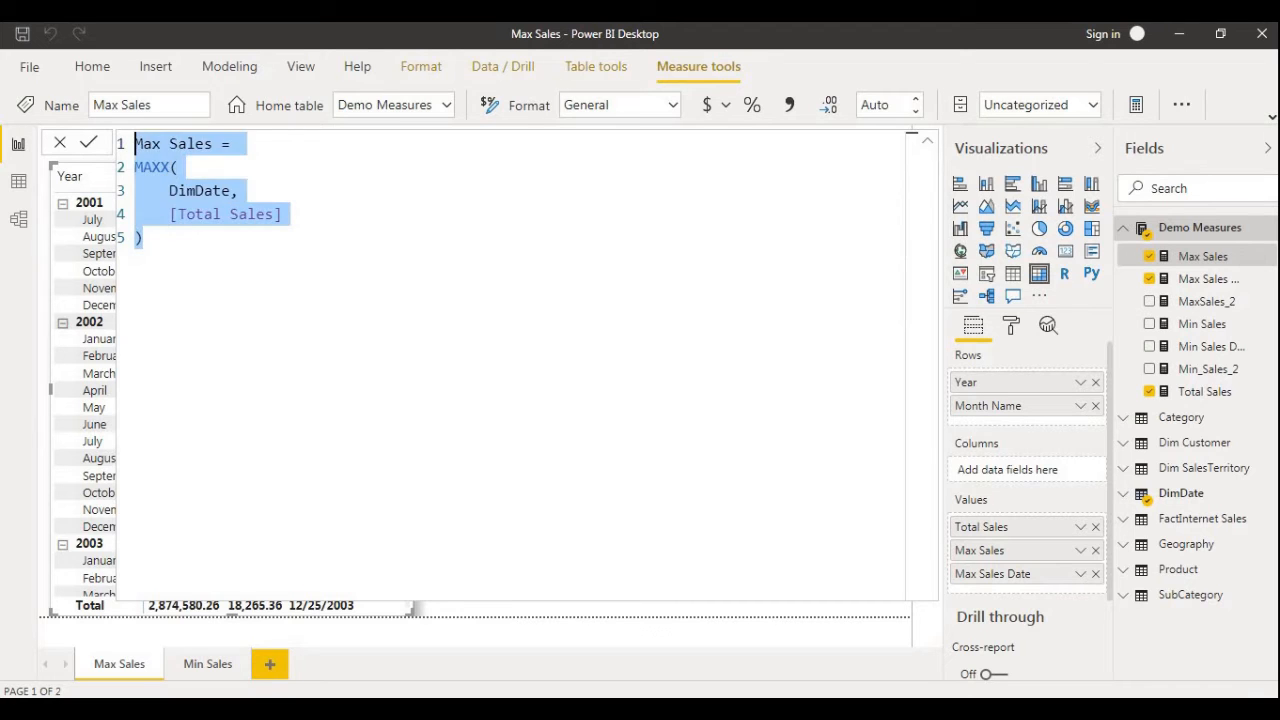
left_click(170, 191)
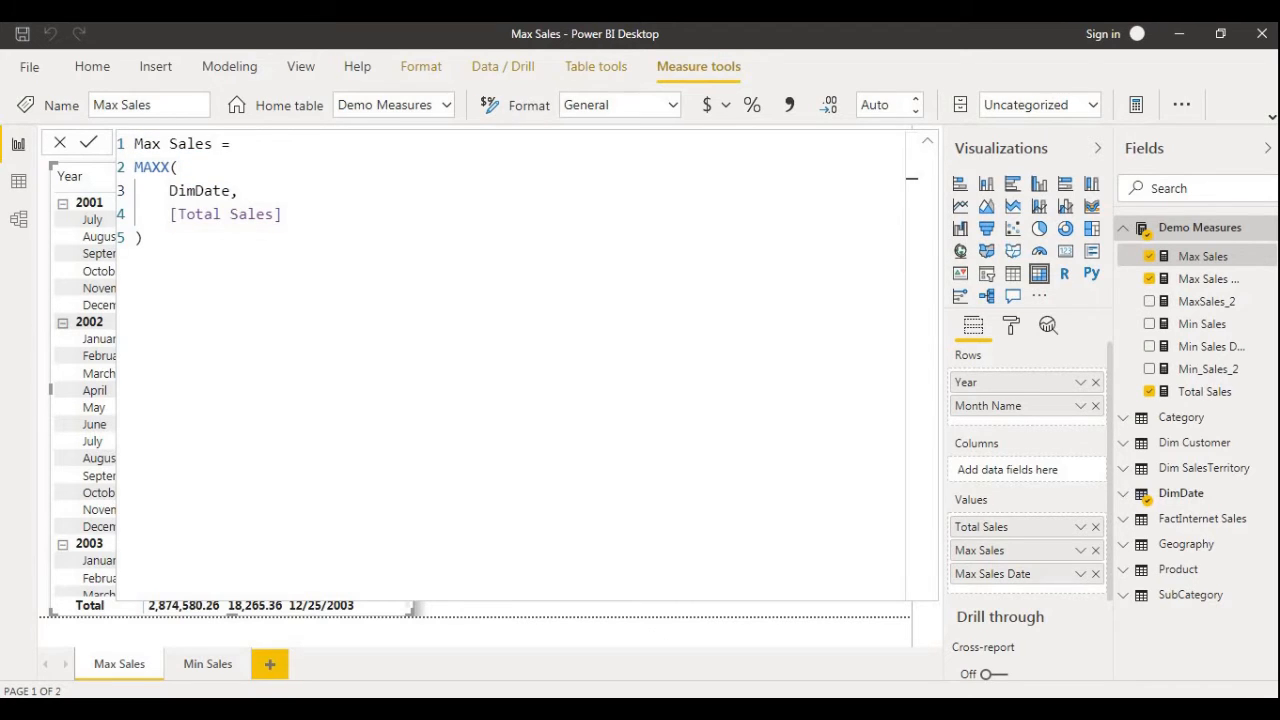
left_click(927, 141)
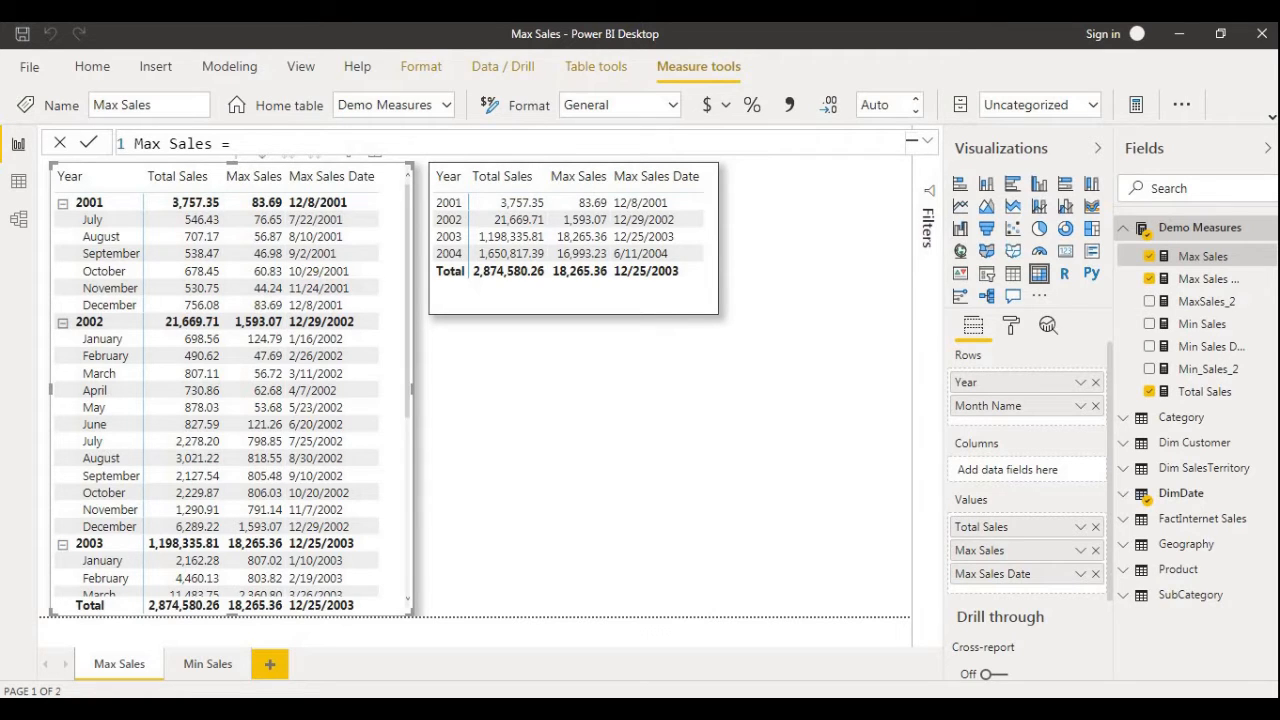
Step: Display the Max Sales Date measure's formula and examine the MainSales variable with its MAXX expression
left_click(1208, 279)
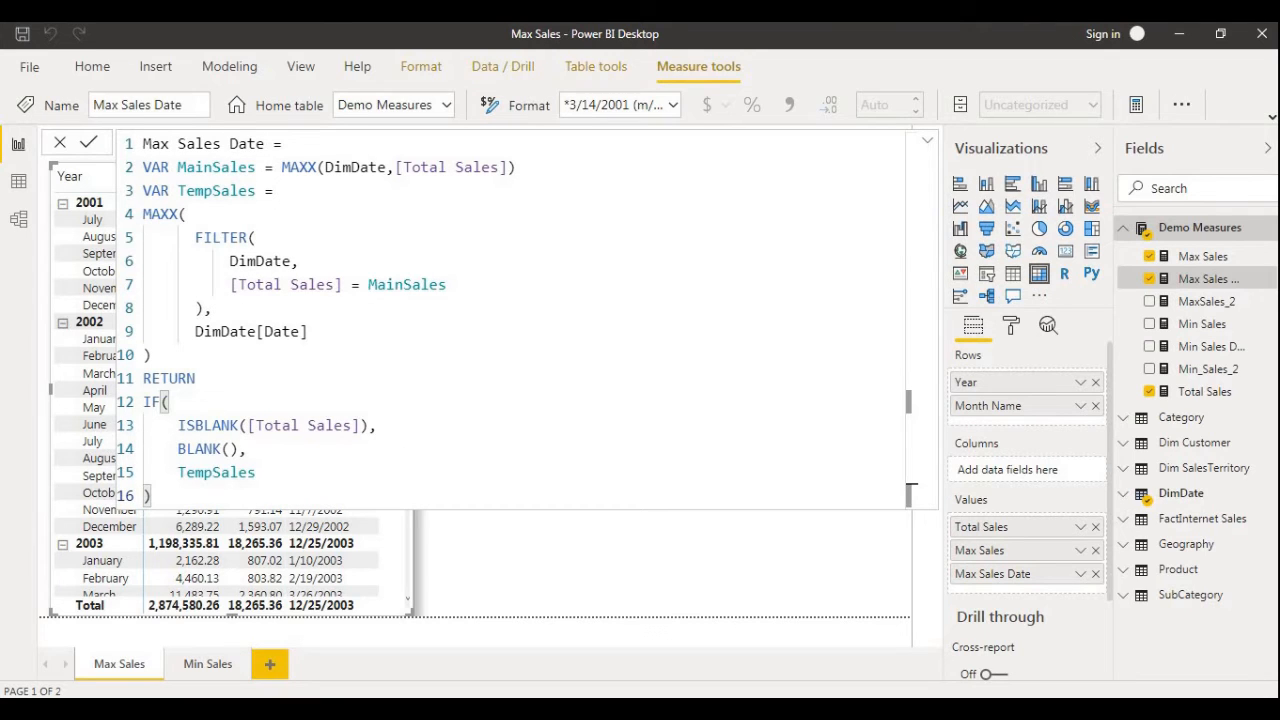
scroll(510, 320, "down", 1)
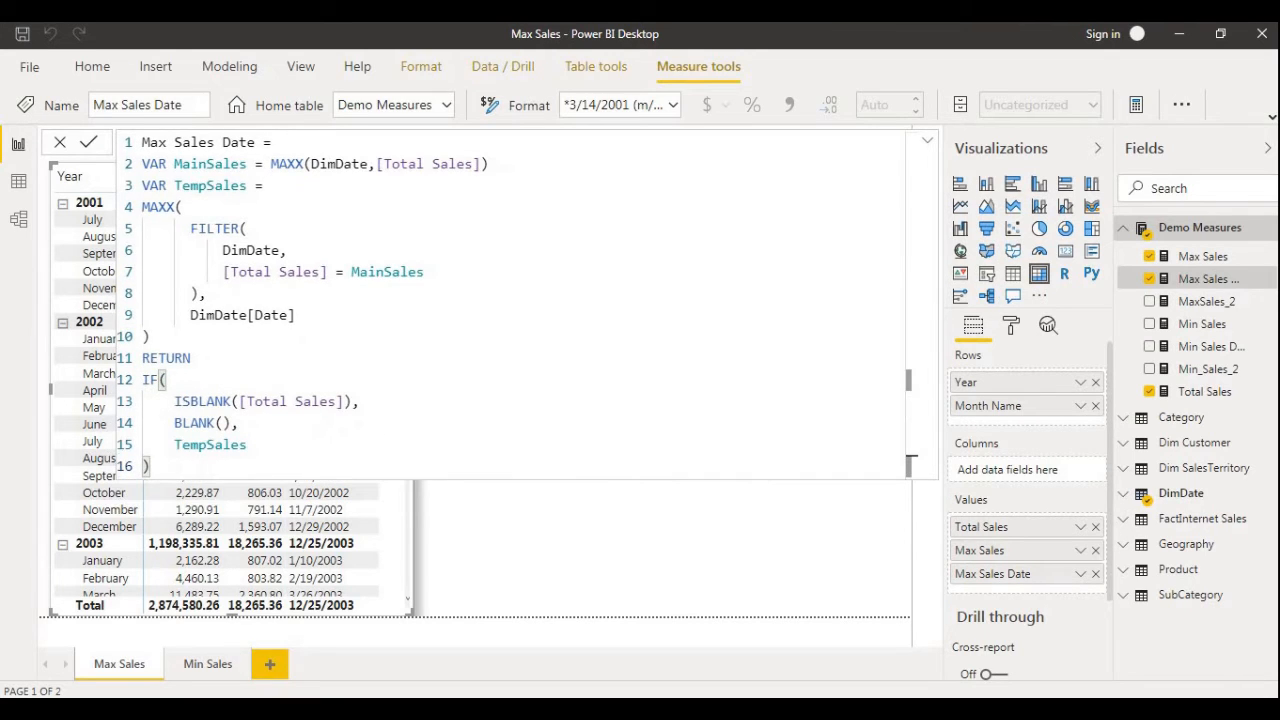
double_click(210, 164)
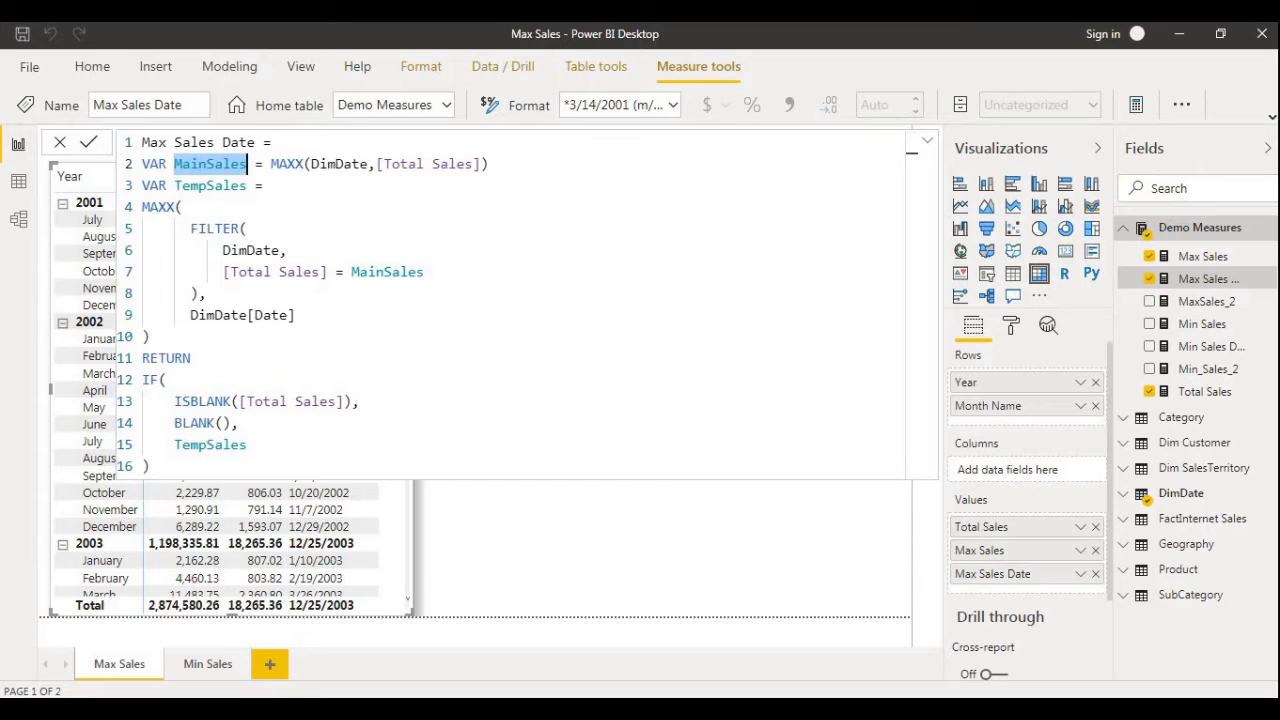
left_click_drag(270, 164, 489, 164)
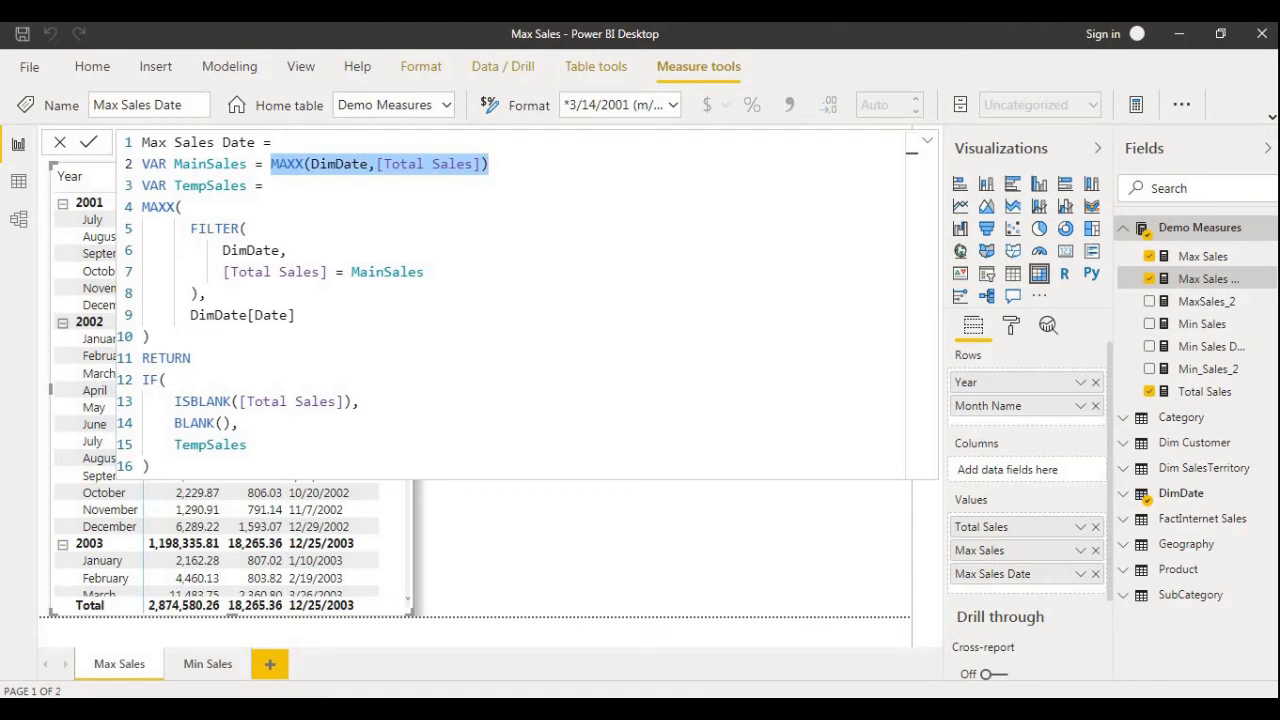
Step: Examine the TempSales variable in the Max Sales Date formula, including its FILTER over DimDate and the comparison of Total Sales with MainSales
double_click(199, 186)
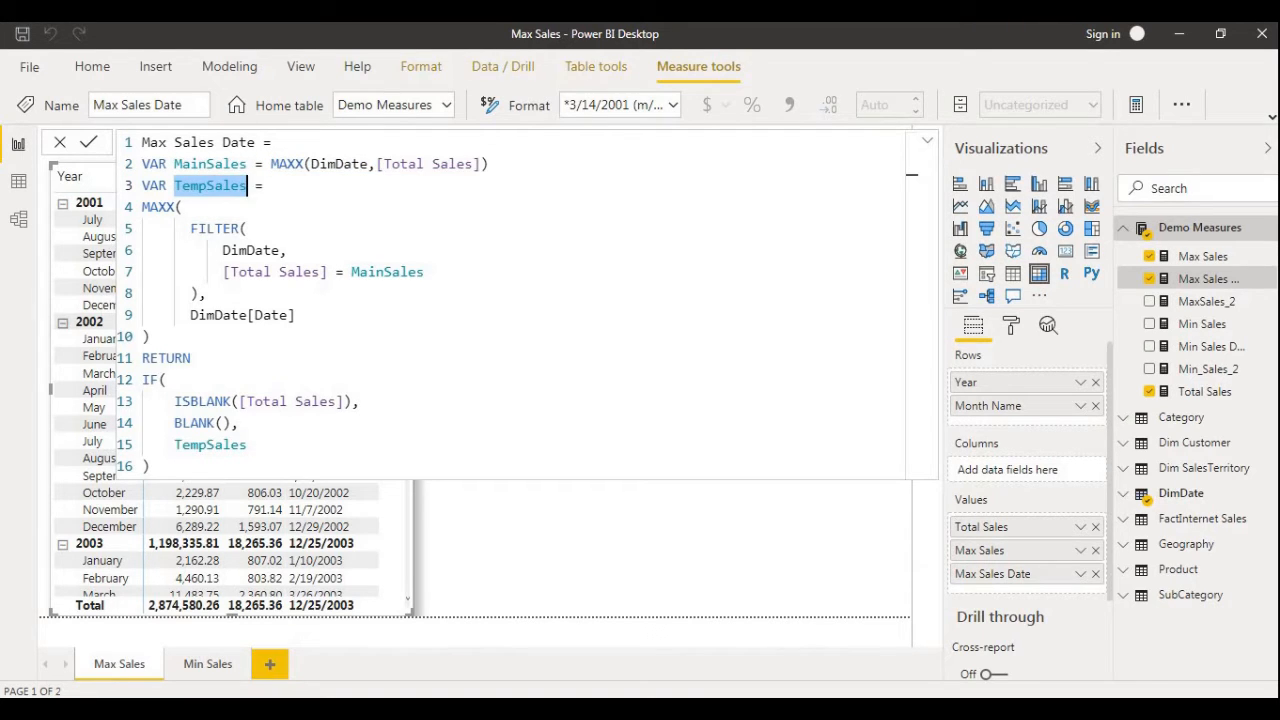
left_click(174, 229)
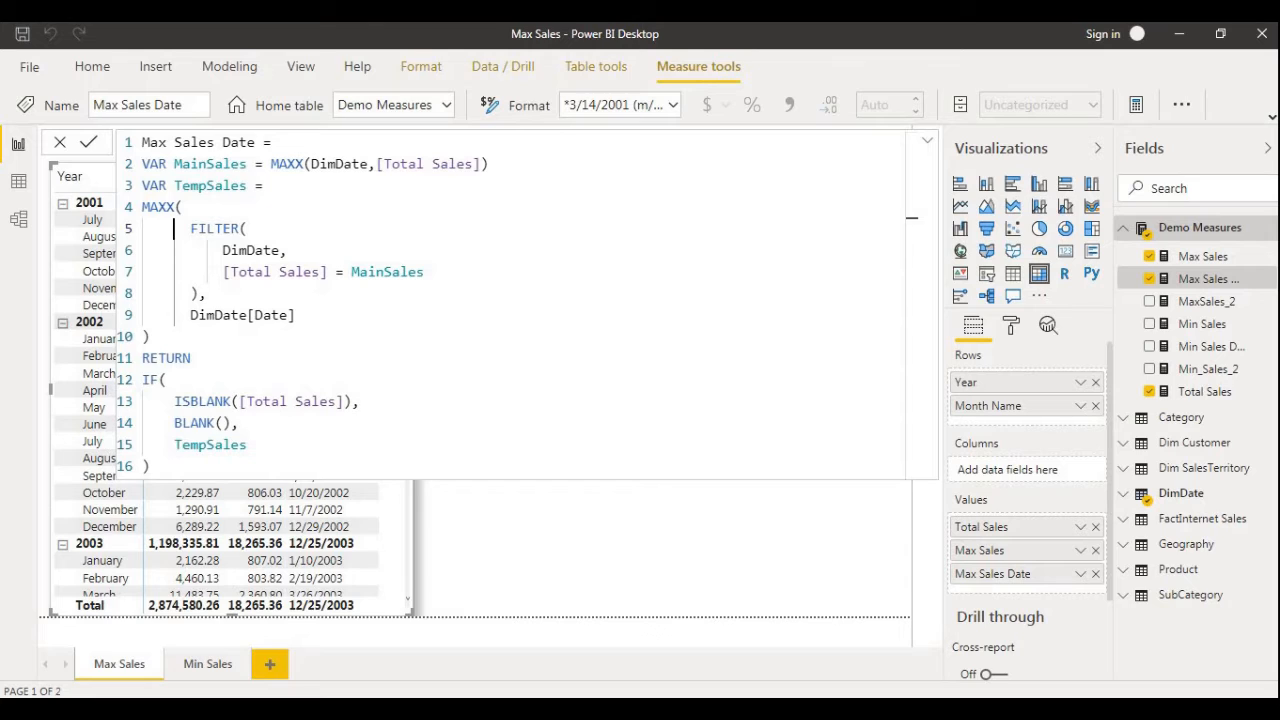
left_click_drag(191, 229, 198, 229)
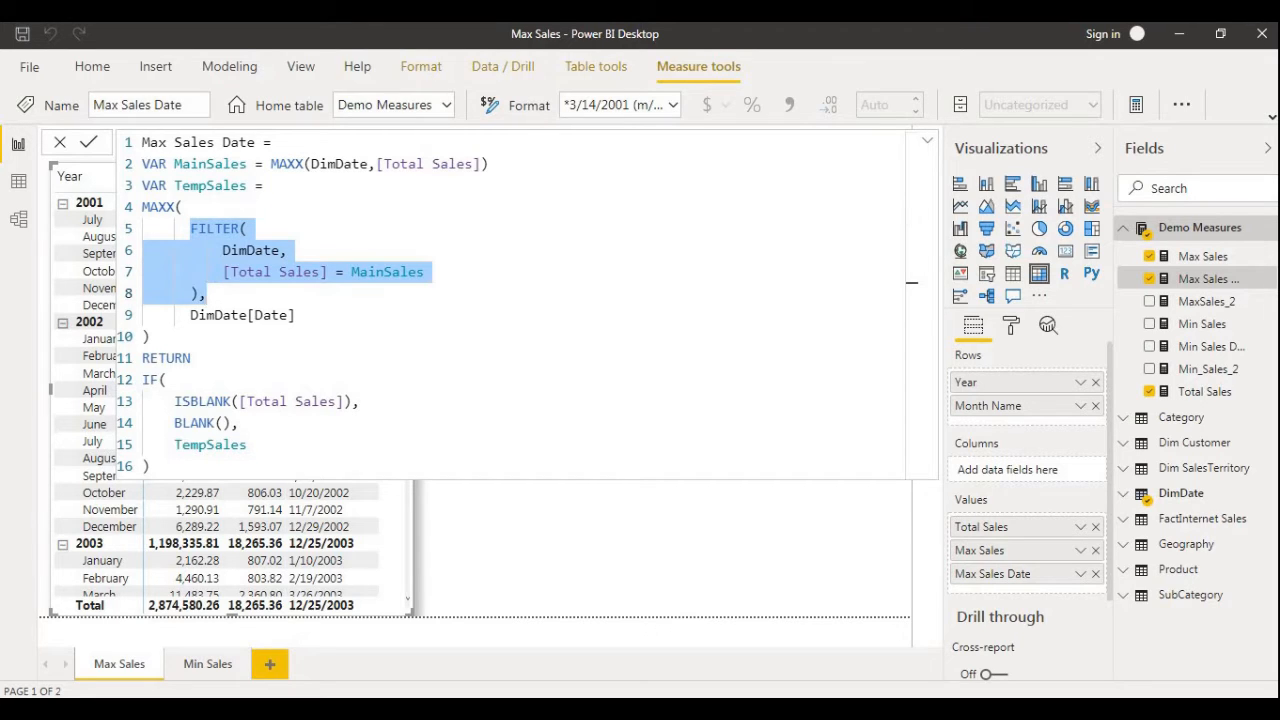
left_click(215, 251)
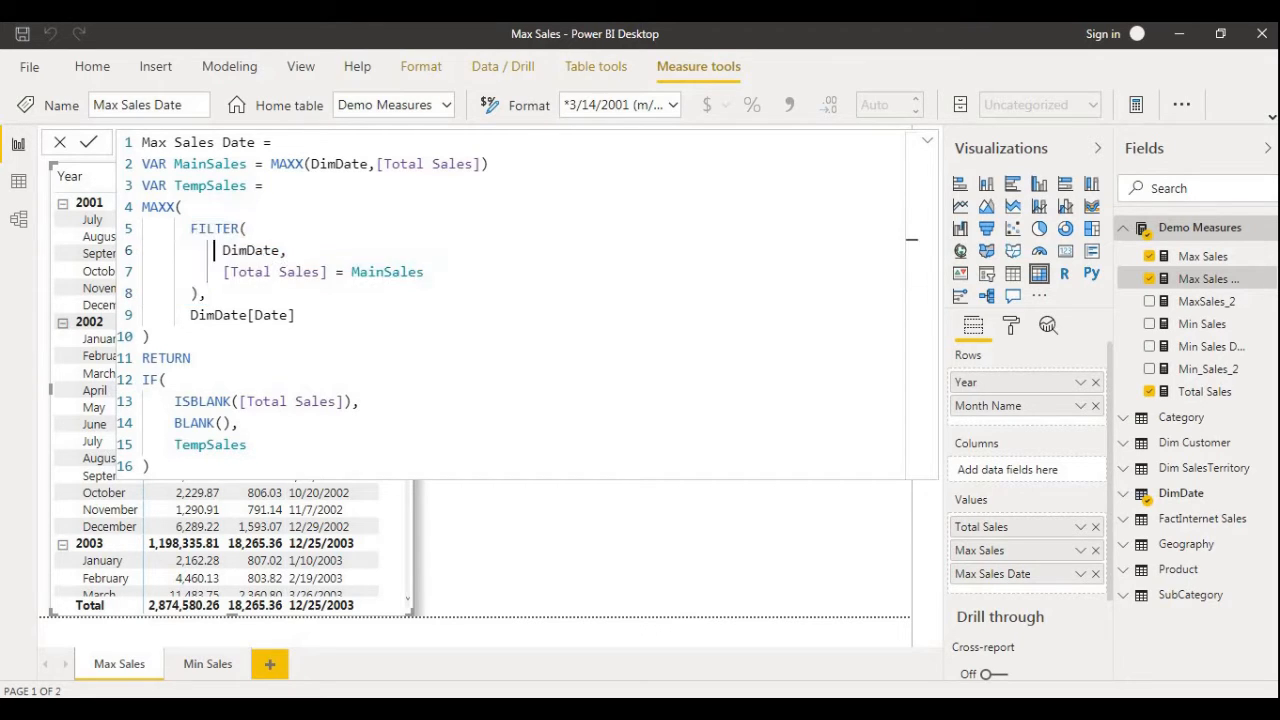
left_click_drag(222, 251, 312, 272)
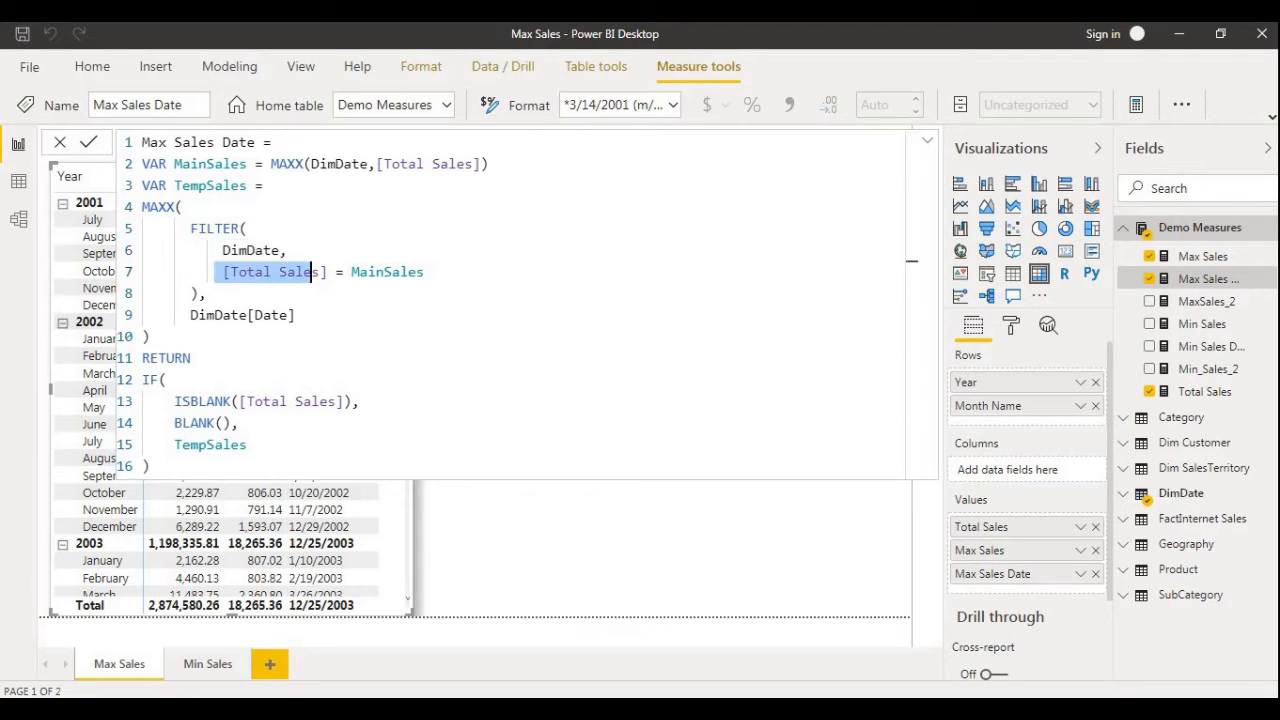
double_click(240, 163)
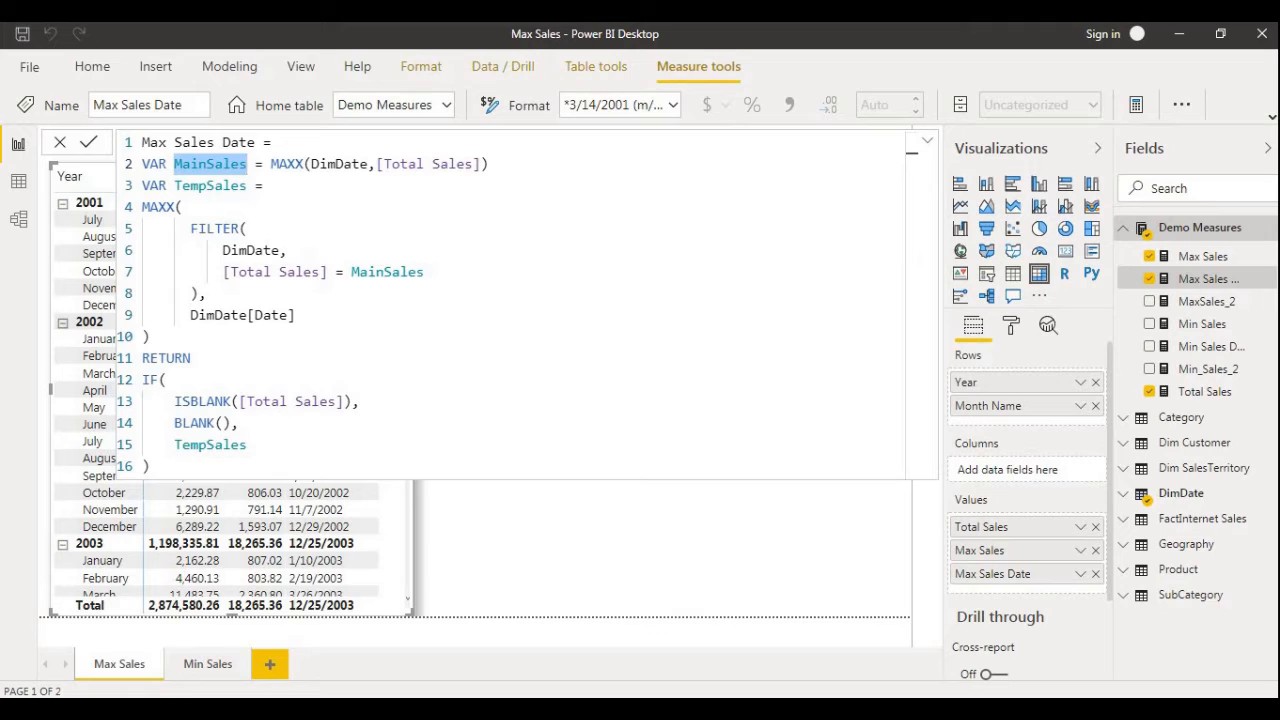
left_click_drag(214, 272, 205, 293)
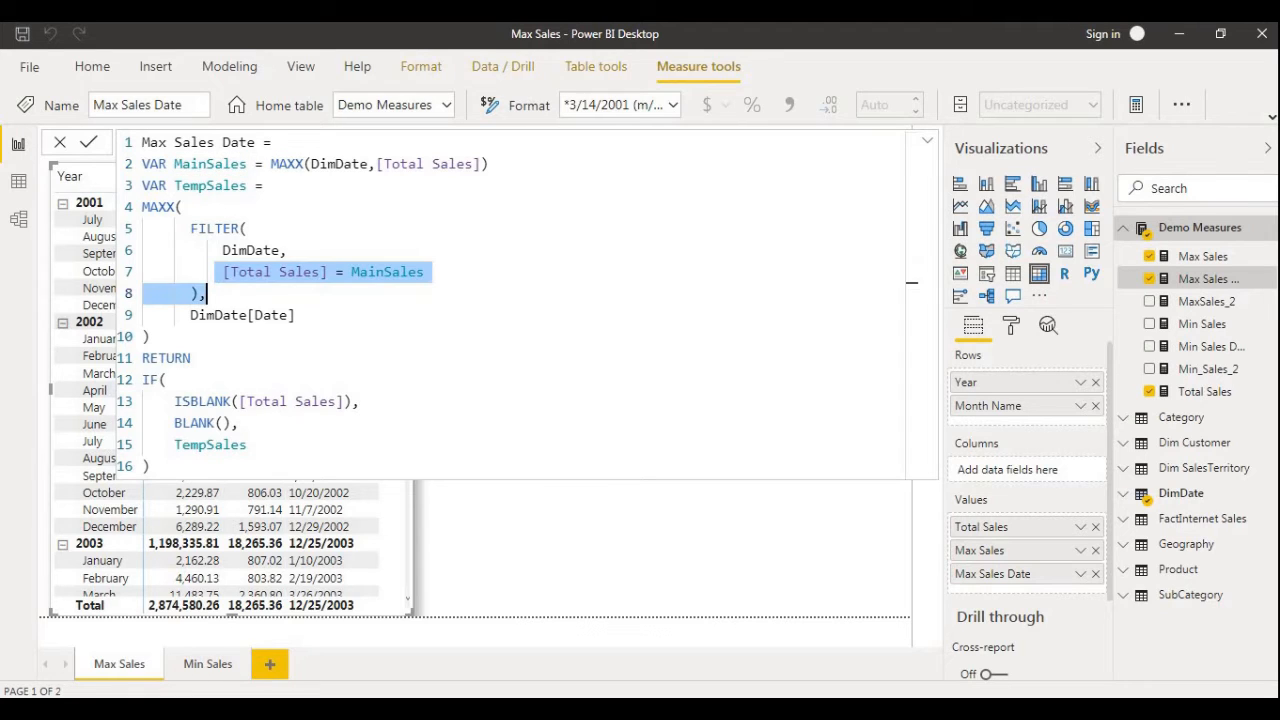
double_click(387, 272)
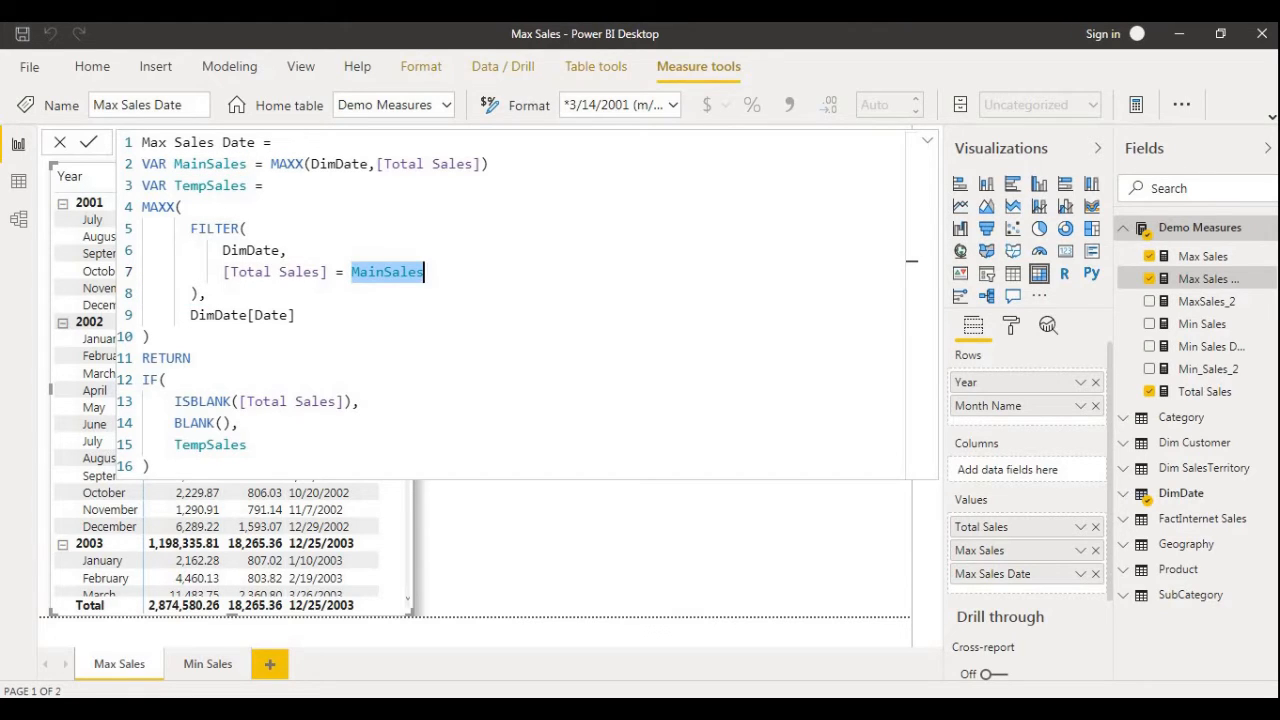
left_click_drag(223, 250, 287, 250)
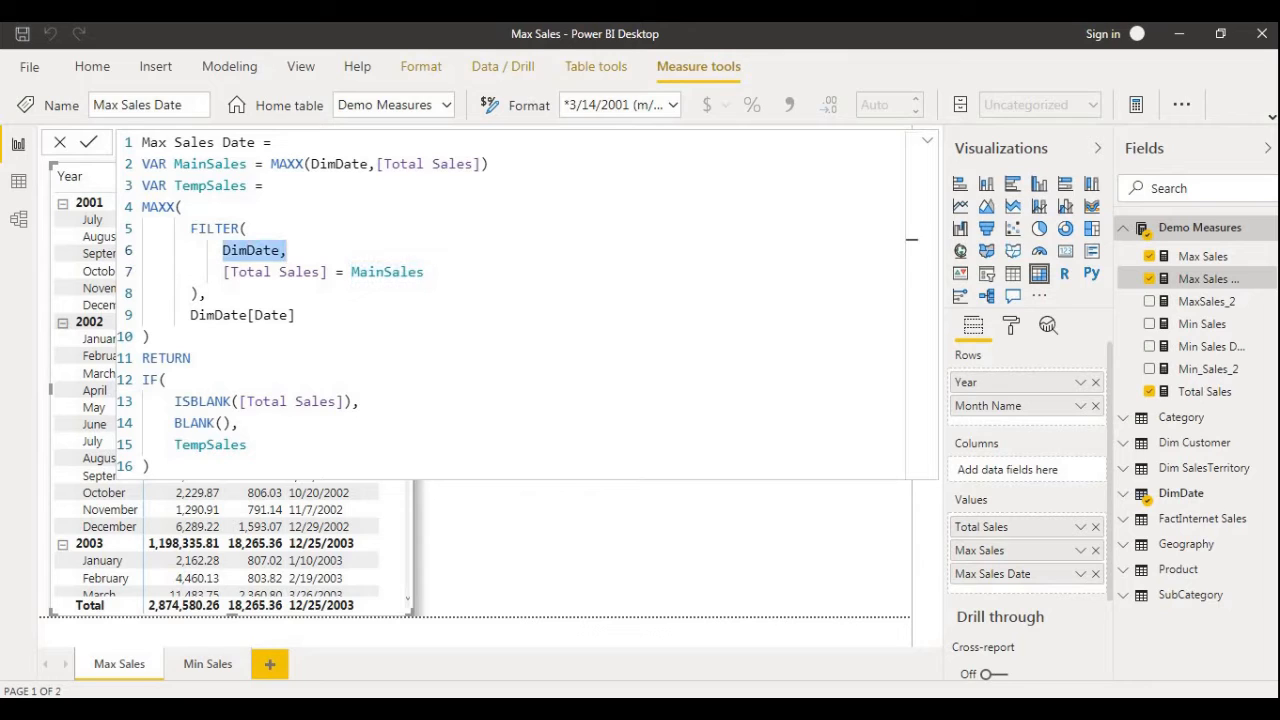
Step: Examine the RETURN section of the Max Sales Date formula, trace TempSales back to its definition, and collapse the formula
left_click_drag(142, 336, 231, 444)
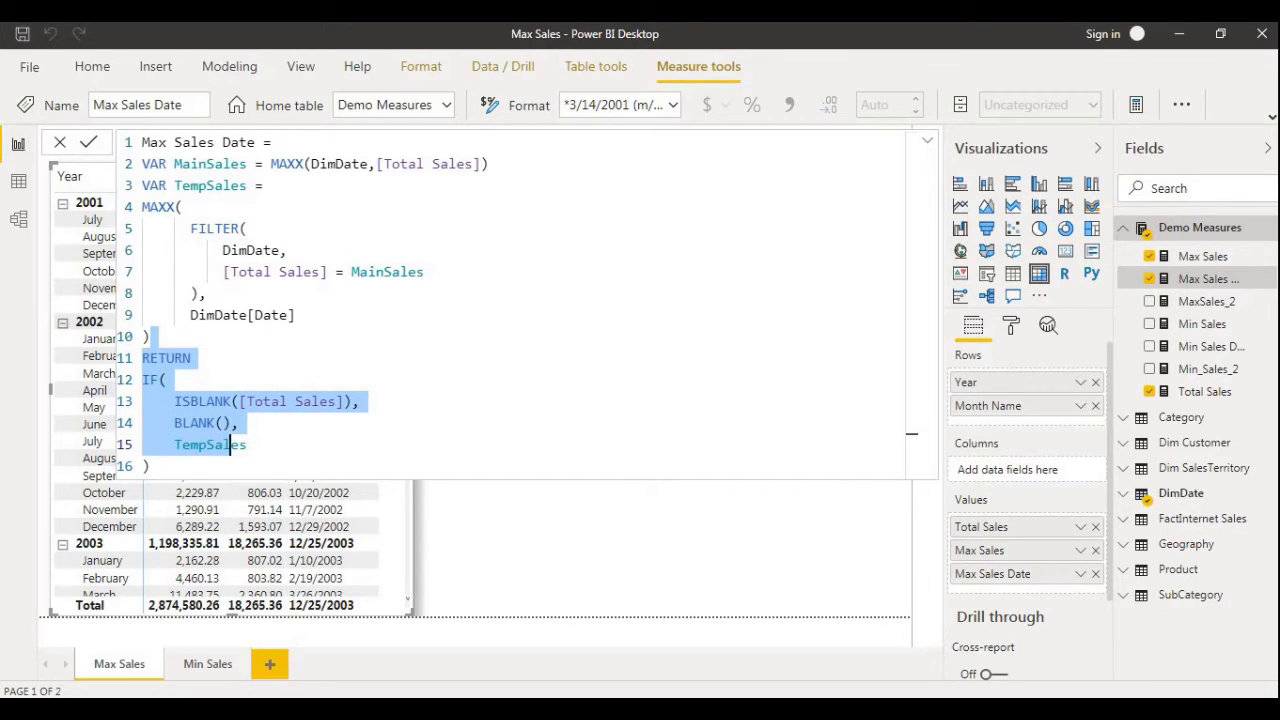
left_click(182, 424)
left_click_drag(150, 424, 239, 424)
left_click(248, 445)
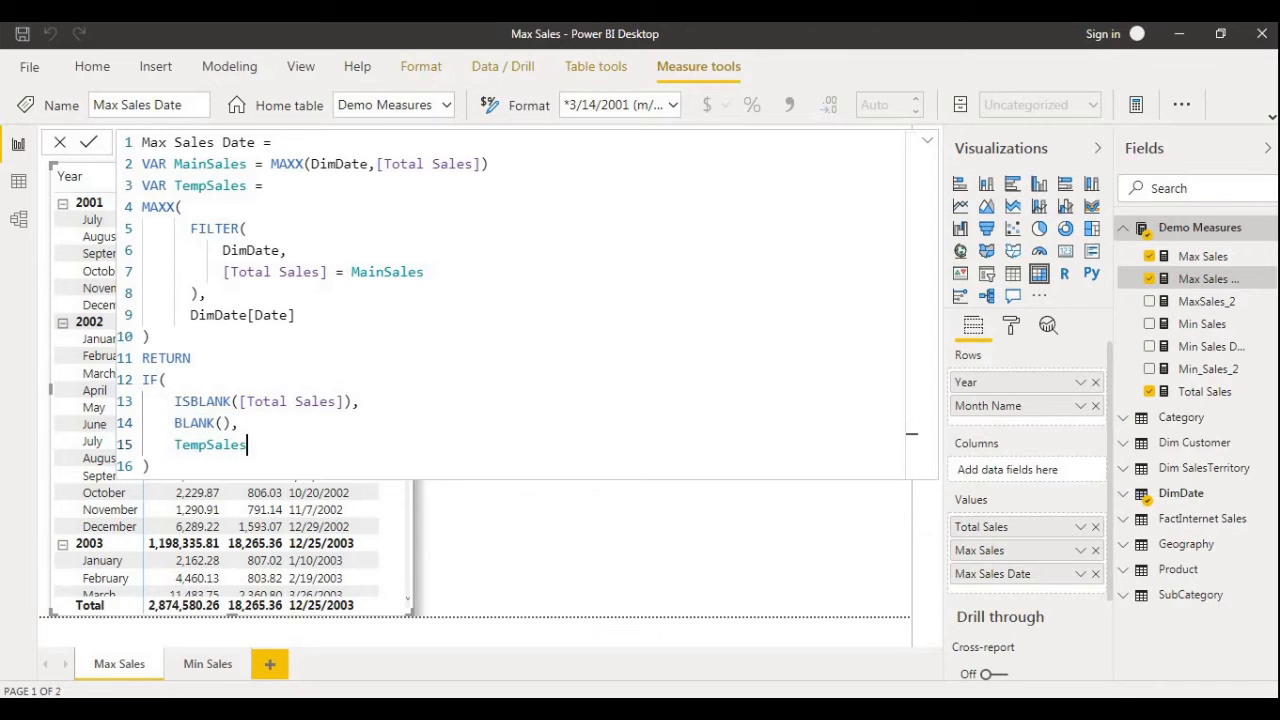
double_click(210, 186)
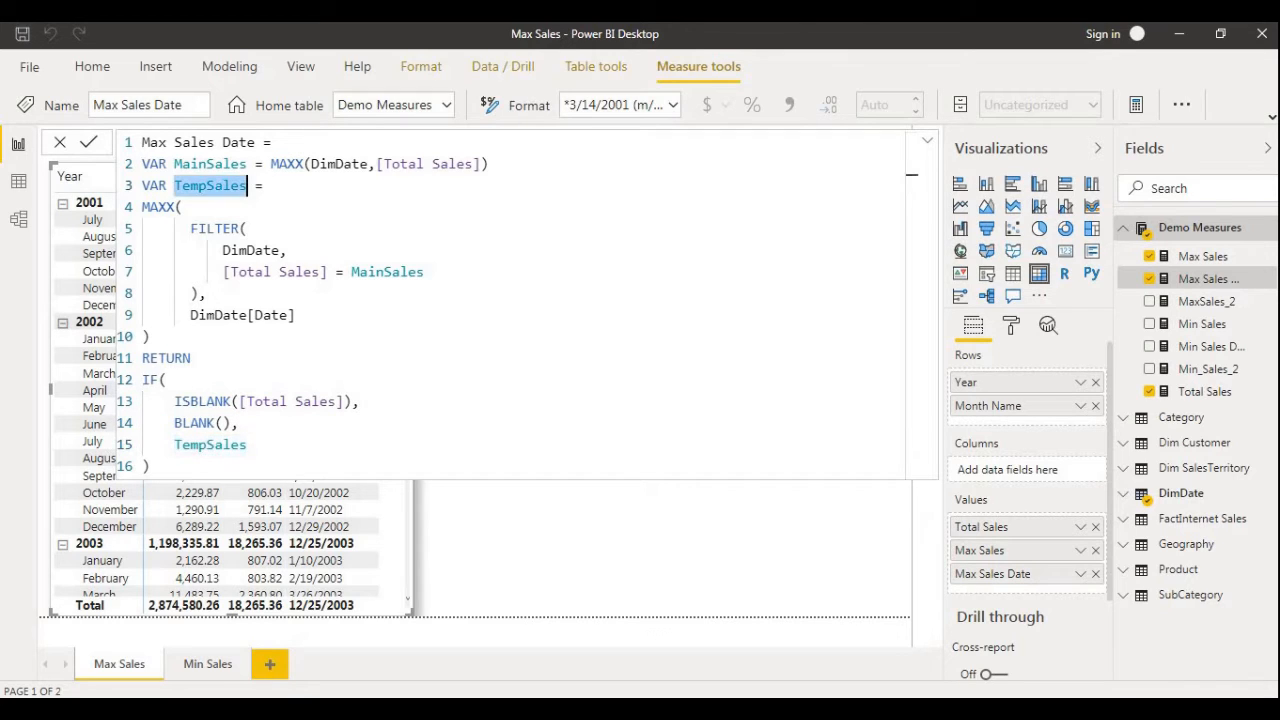
left_click(207, 294)
left_click_drag(279, 164, 191, 358)
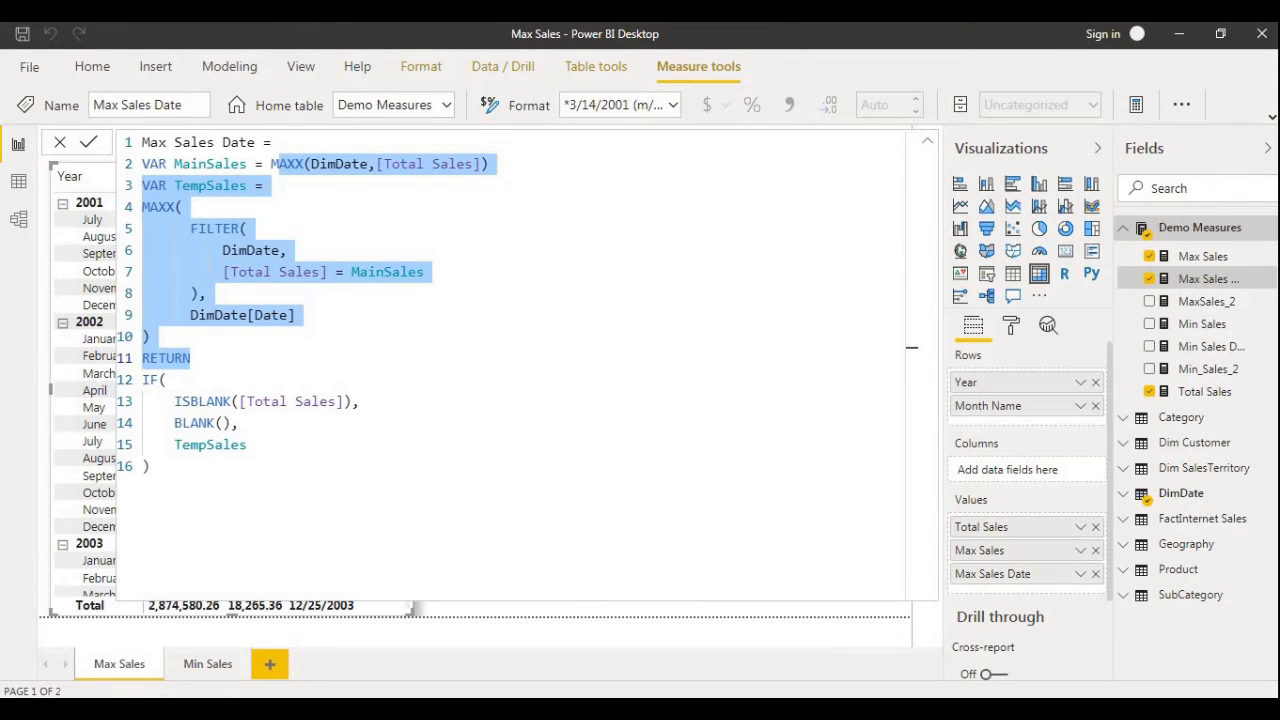
left_click(927, 141)
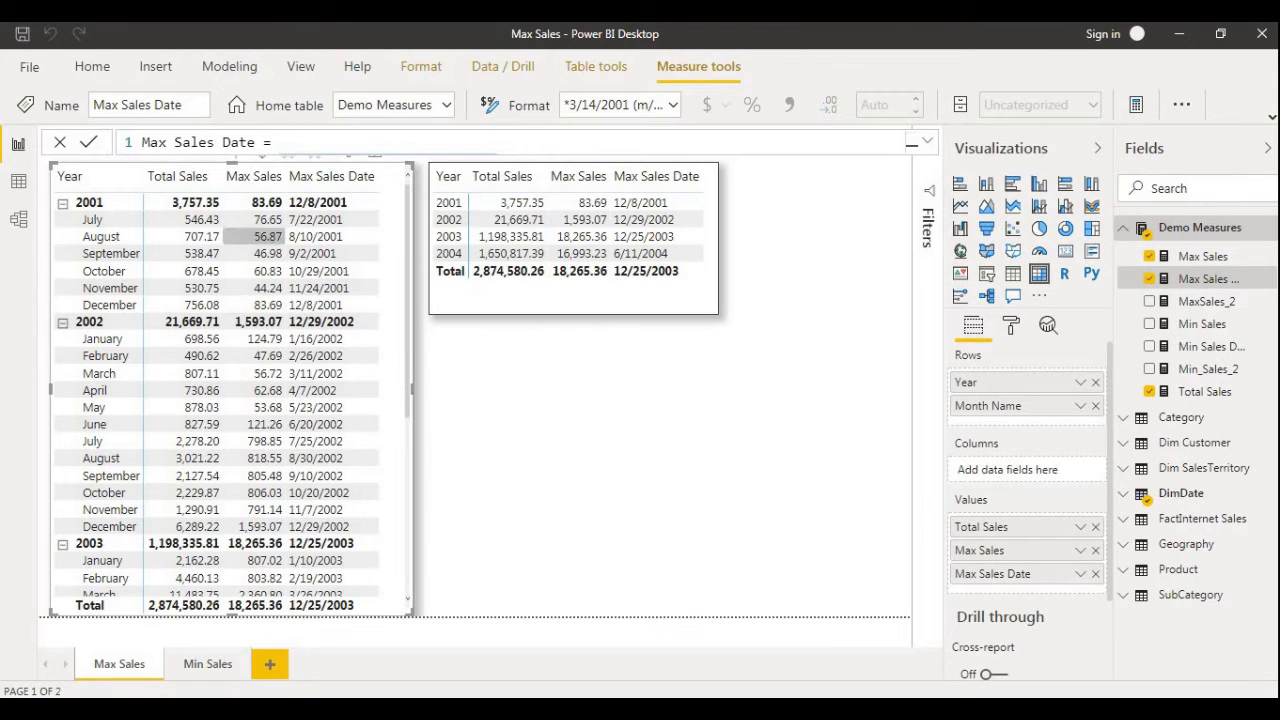
Step: Review the maximum sales and dates in the monthly matrix, including its 2003 and 2004 rows, and in the yearly matrix
scroll(100, 236, "down", 4)
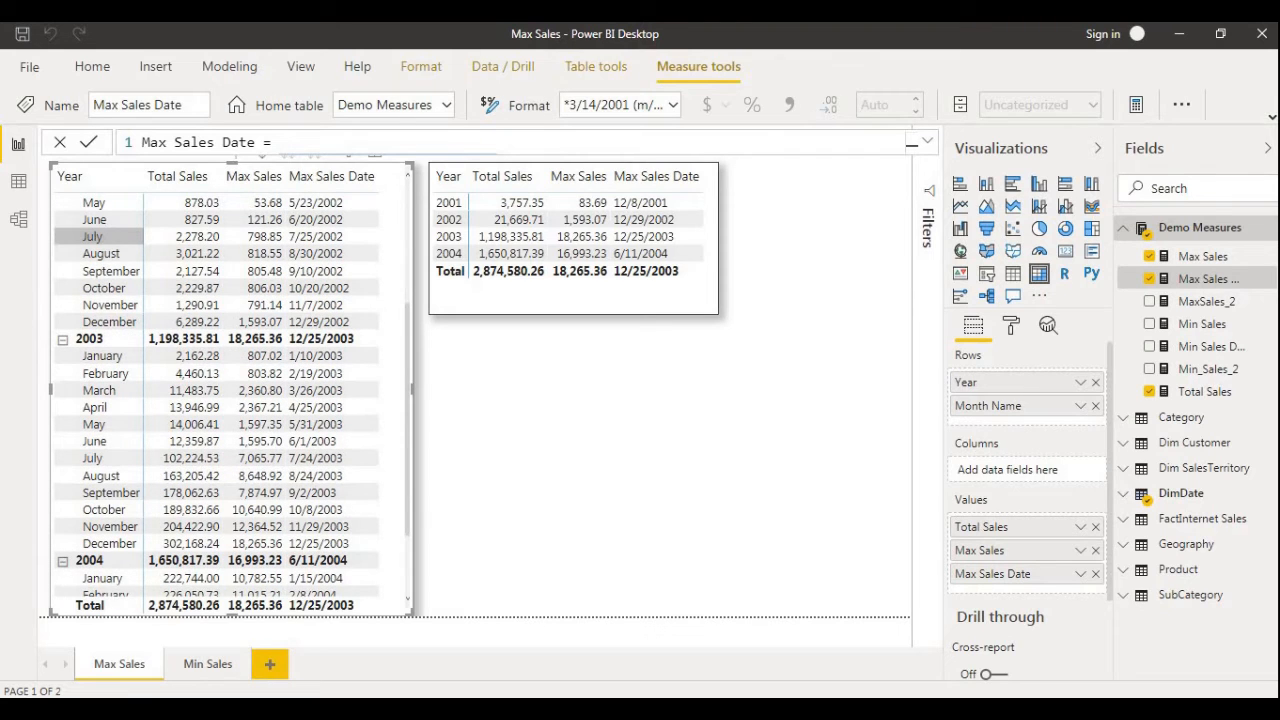
scroll(184, 287, "up", 4)
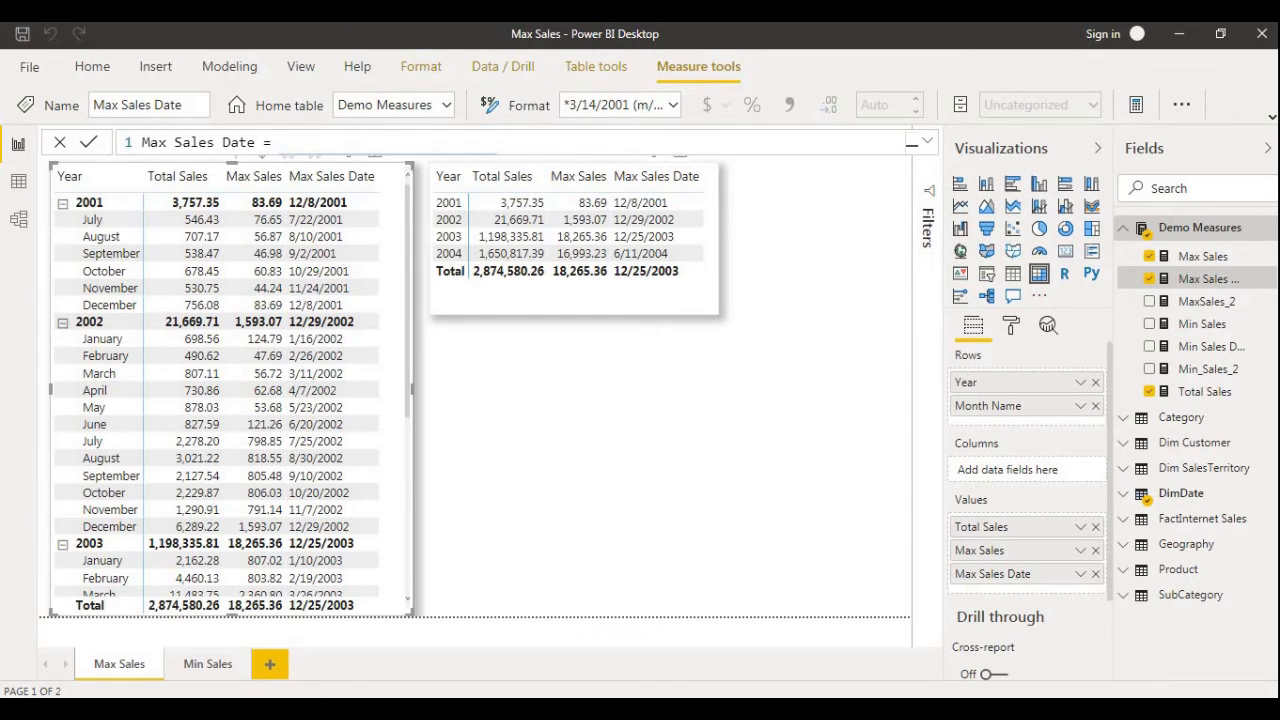
left_click(449, 178)
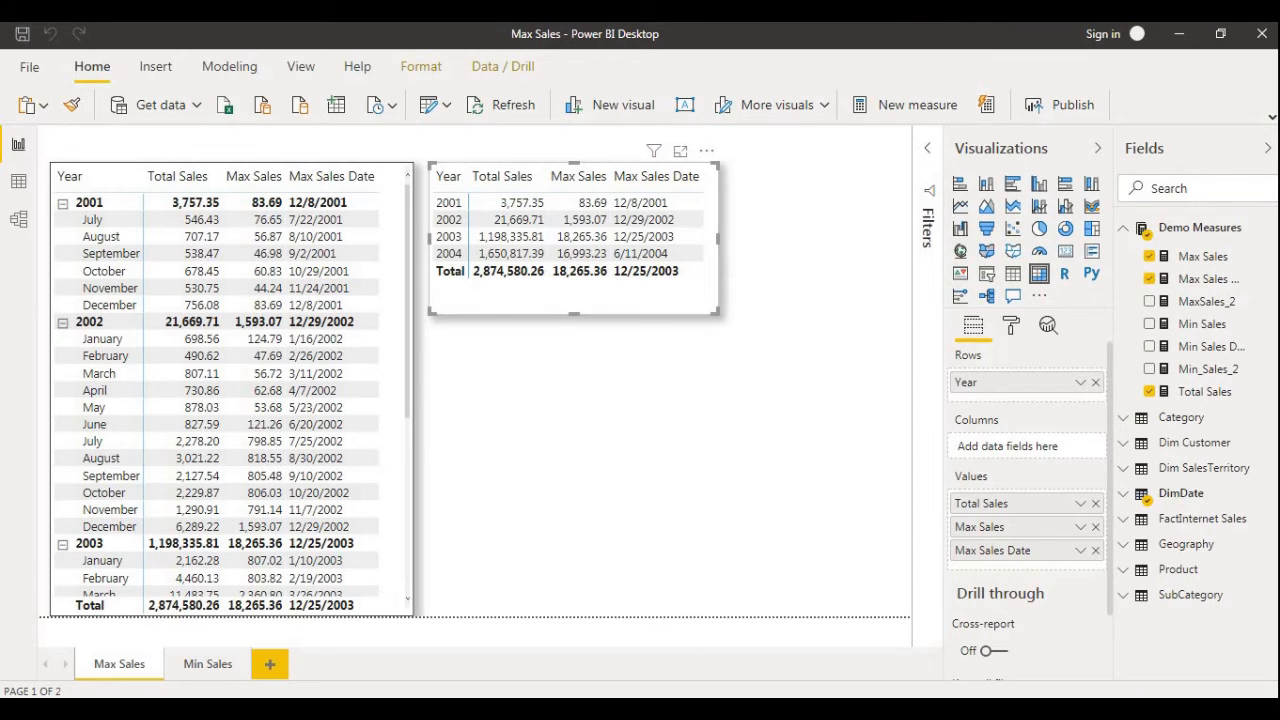
left_click(580, 400)
Step: Compare the Max Sales and Min Sales report pages, finishing on the Min Sales page
left_click(208, 664)
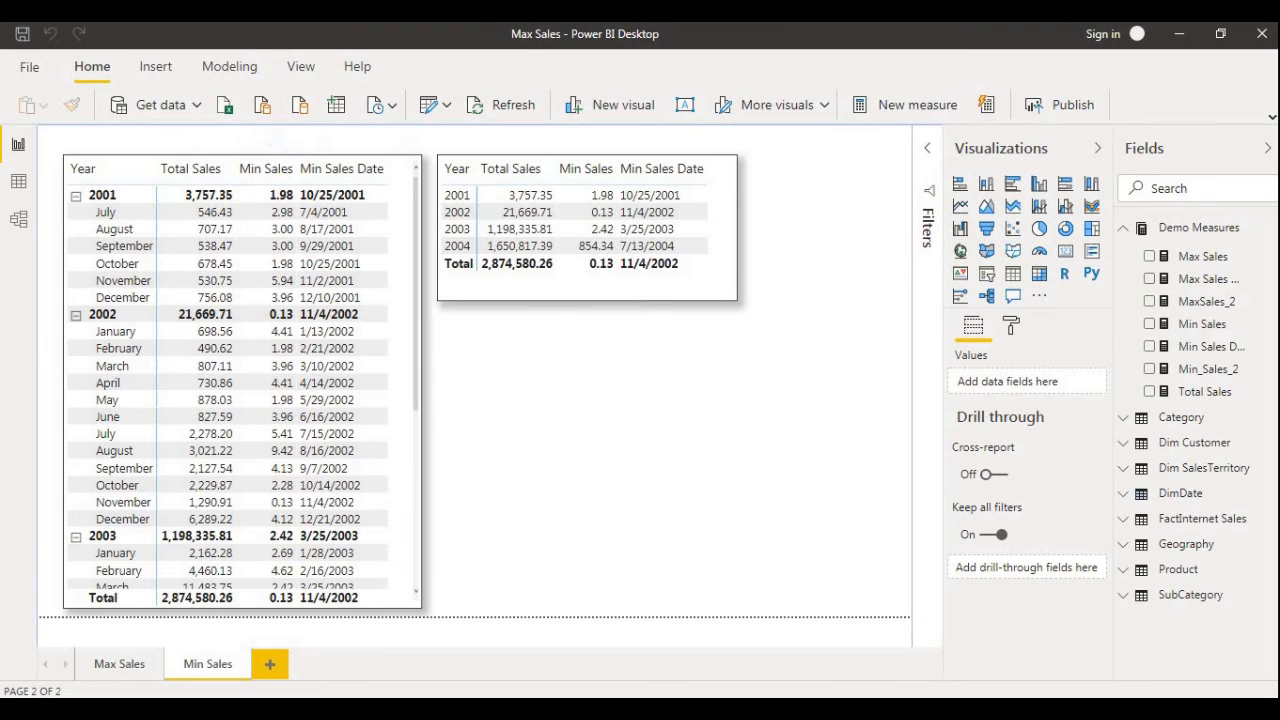
left_click(119, 663)
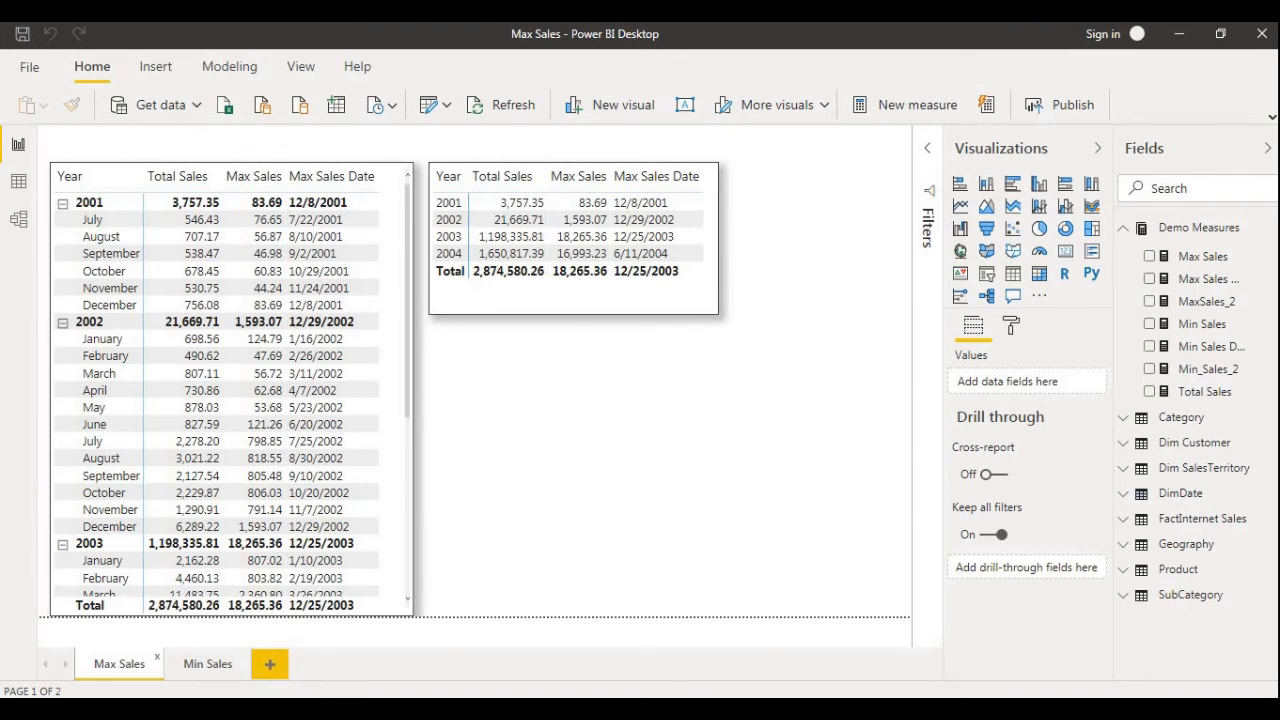
left_click(207, 663)
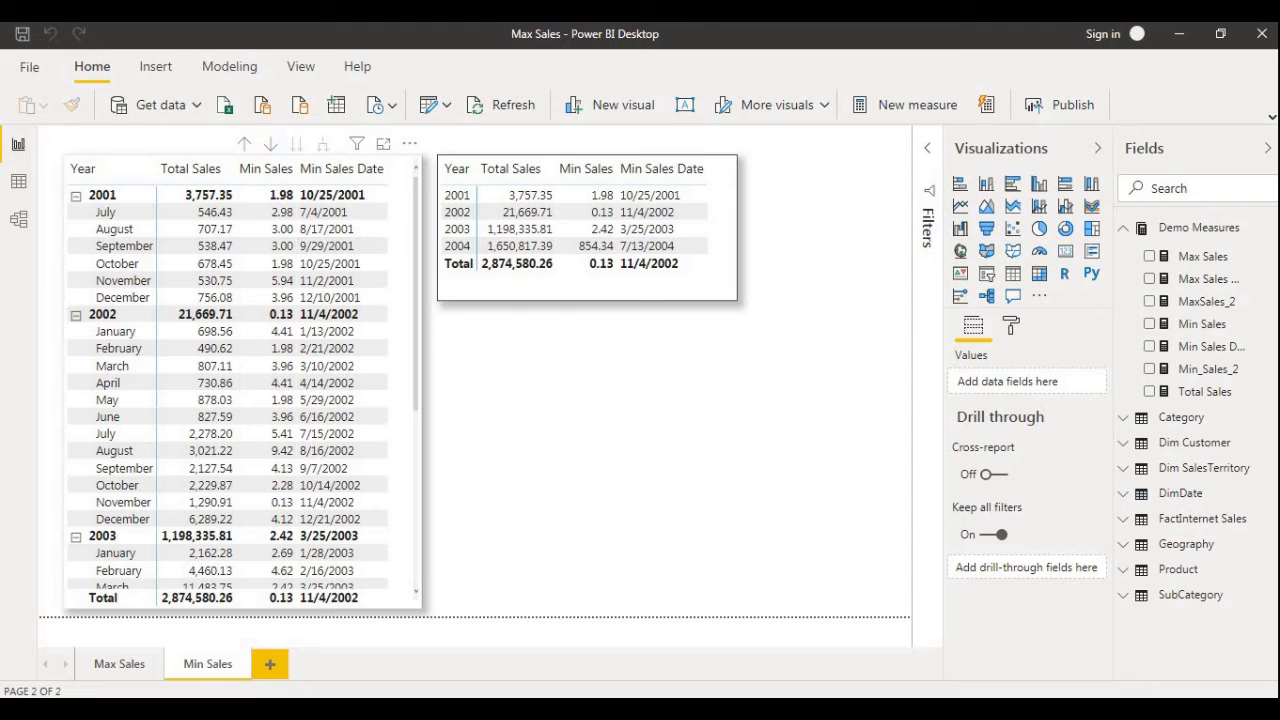
Step: Examine the Min Sales measure's formula for the monthly matrix, including MINX over DimDate and Total Sales, and collapse the formula
left_click(215, 212)
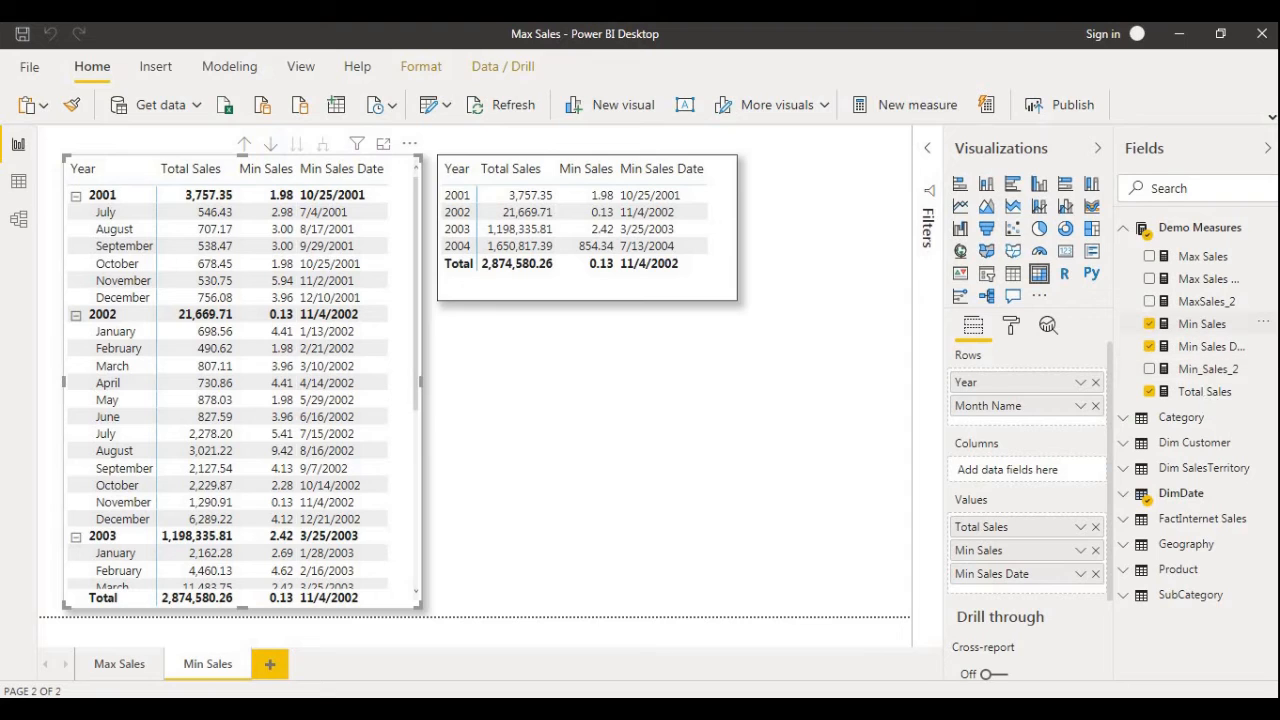
left_click(1202, 324)
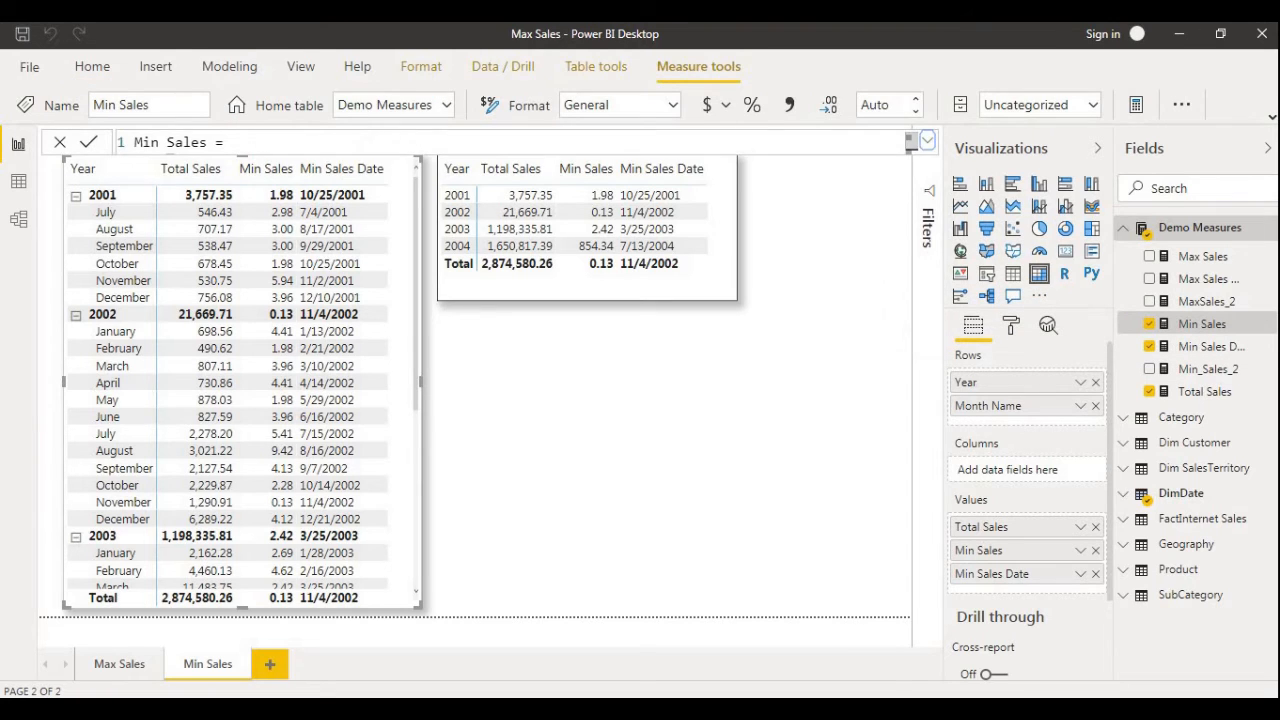
left_click(928, 141)
scroll(208, 190, "up", 1)
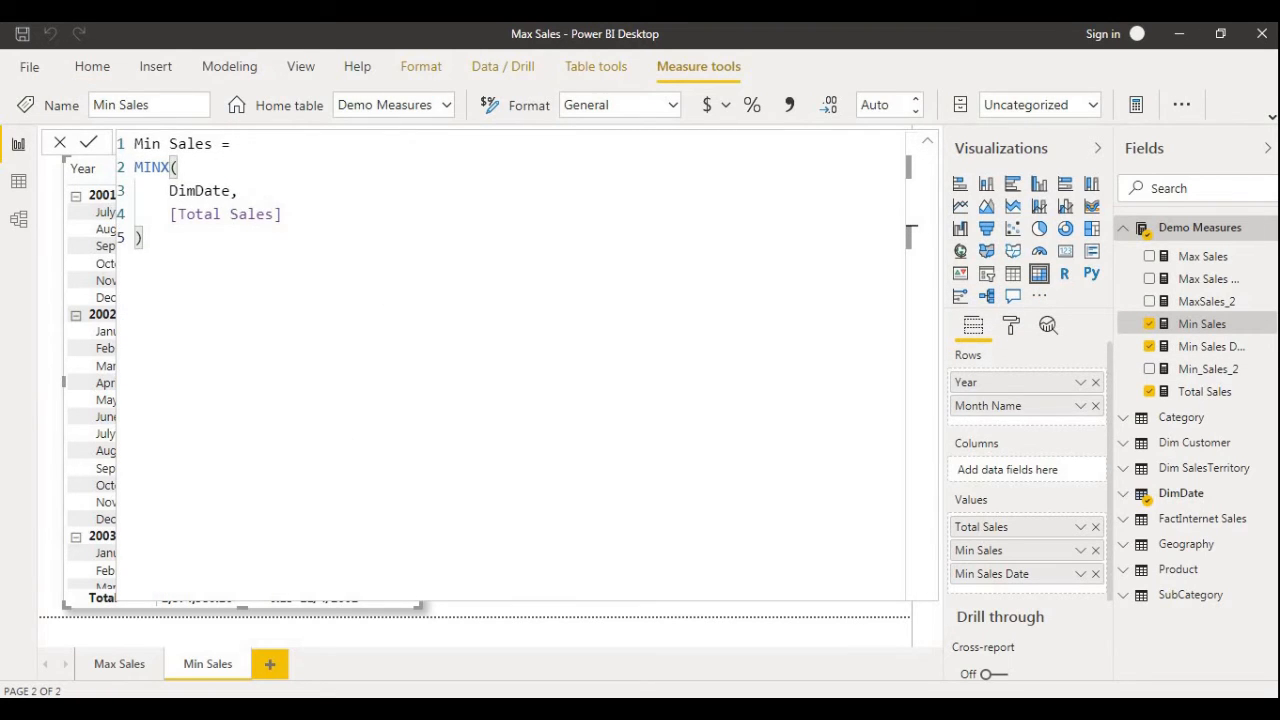
mouse_move(161, 168)
left_mouse_down()
mouse_move(188, 239)
mouse_move(145, 238)
mouse_move(212, 191)
mouse_move(180, 168)
left_mouse_up()
left_click(221, 191)
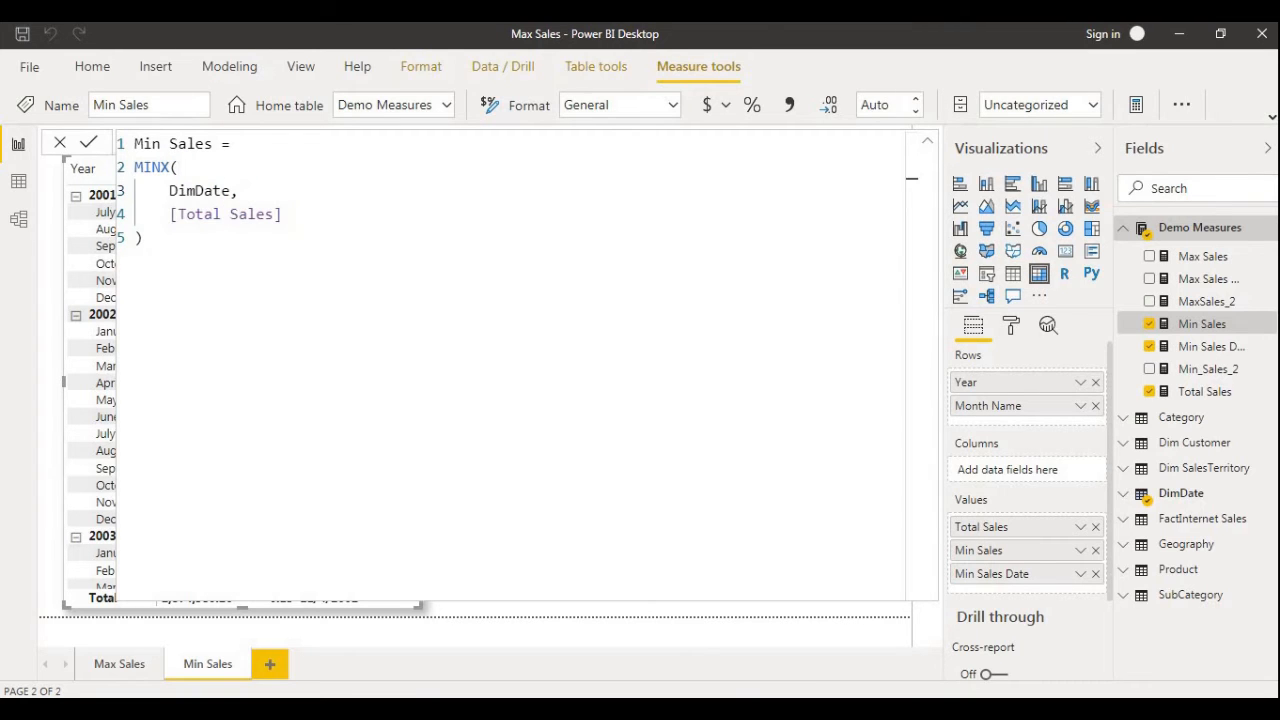
left_click(927, 141)
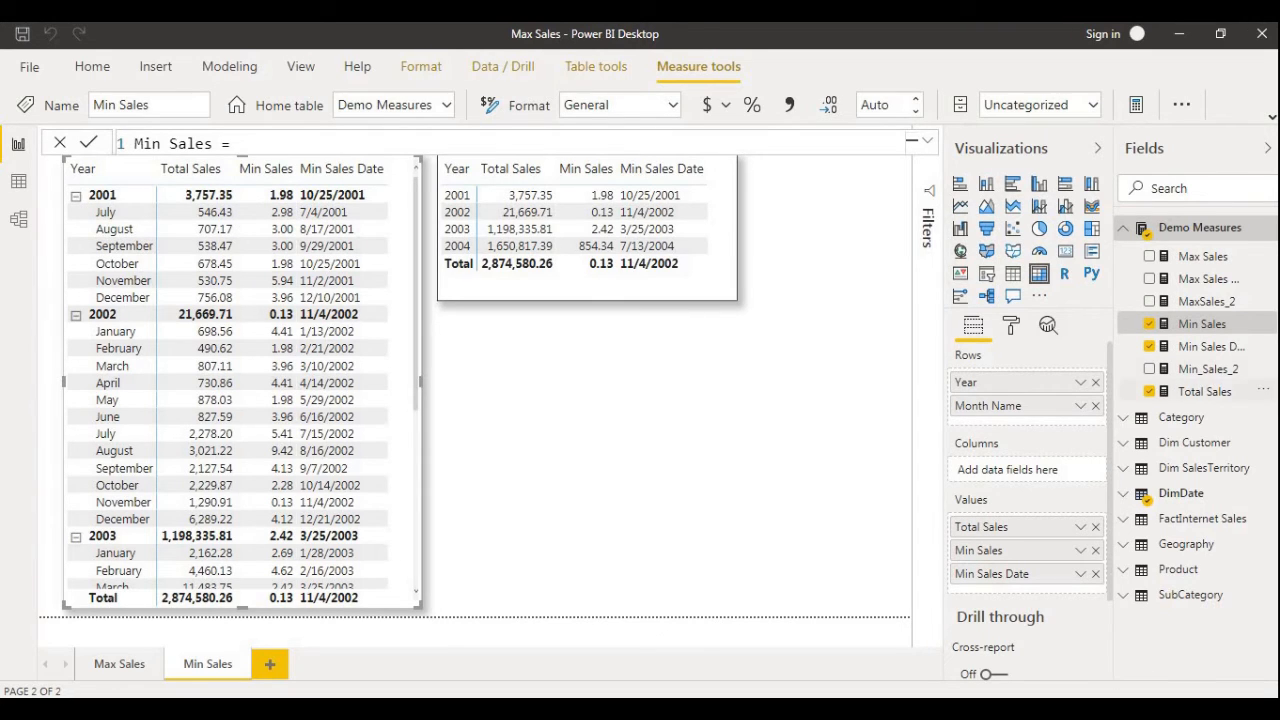
Step: Examine the MinSales and TempSales variables in the Min Sales Date formula, including the FILTER over DimDate[Date] comparing Total Sales with MinSales
left_click(1210, 346)
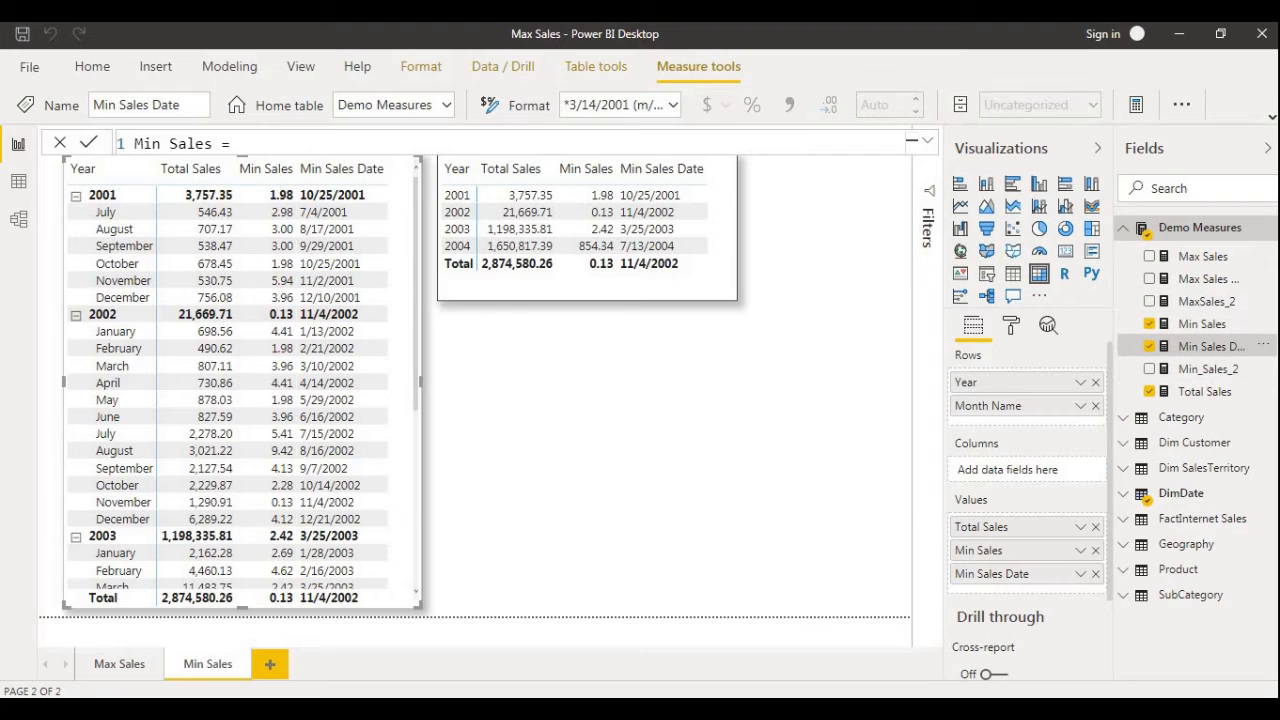
left_click(394, 261)
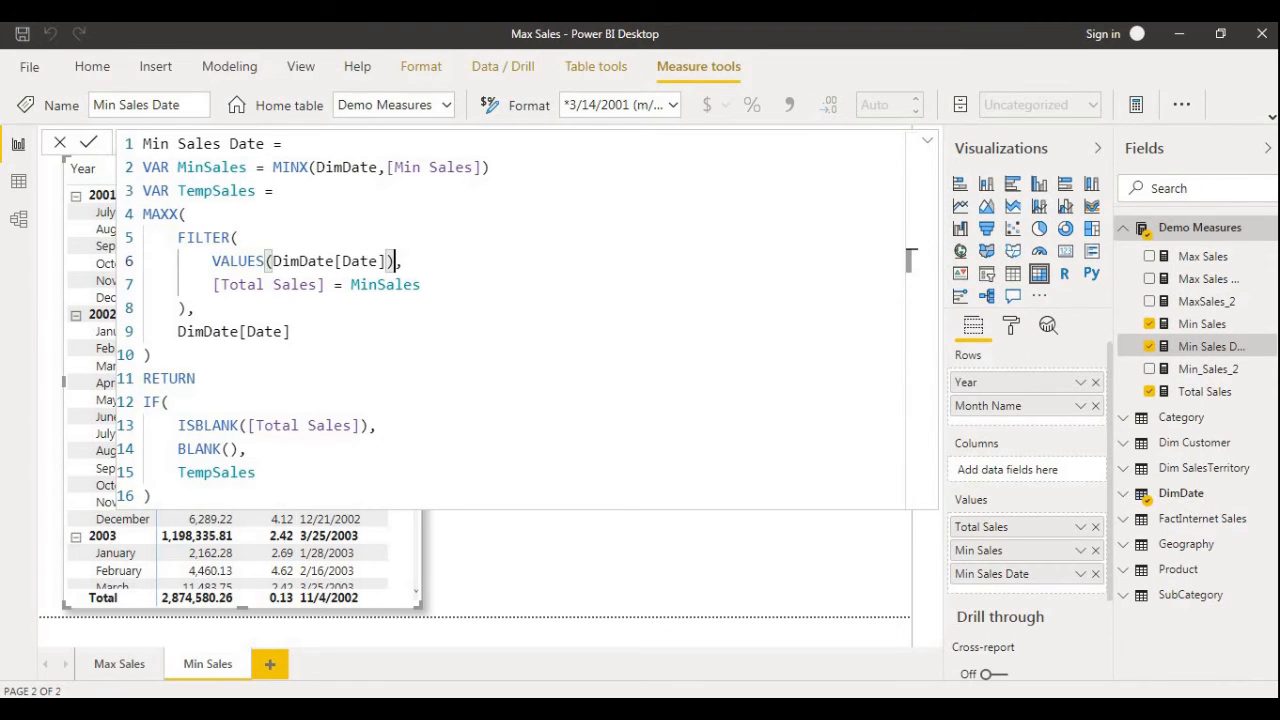
left_click_drag(273, 167, 490, 167)
left_click_drag(186, 191, 272, 332)
left_click(247, 285)
left_click_drag(213, 285, 306, 285)
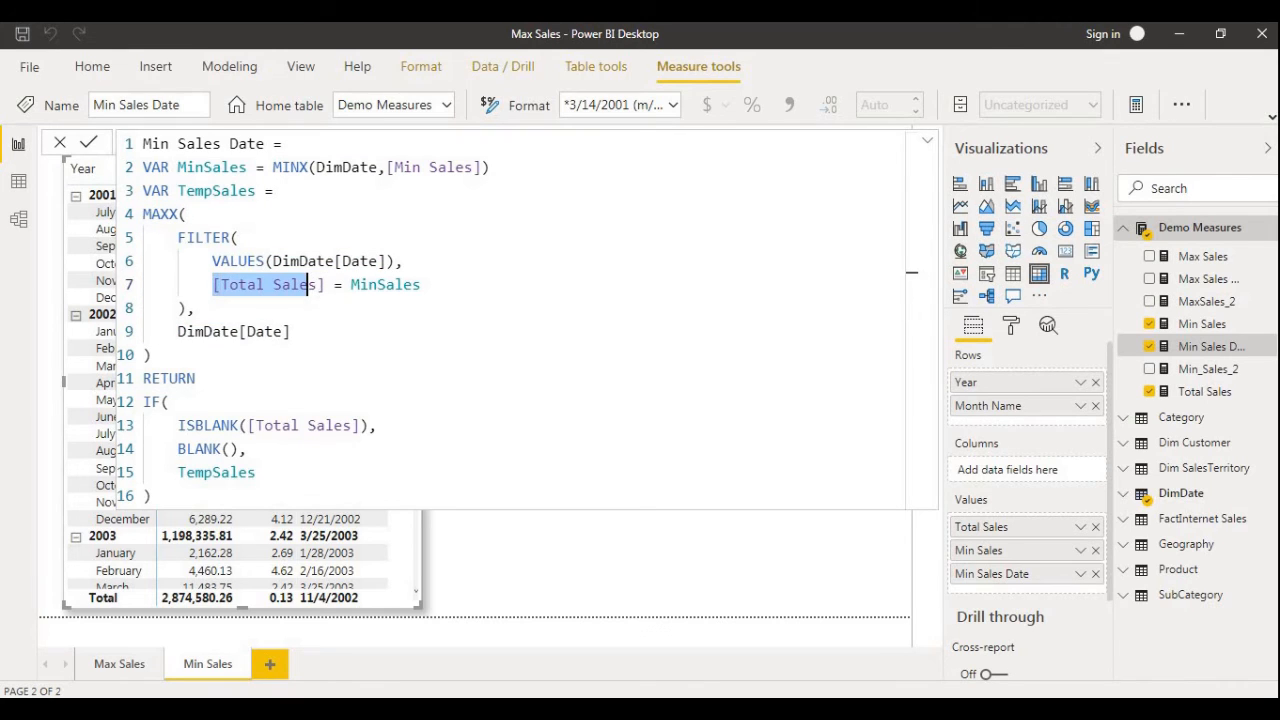
left_click(377, 284)
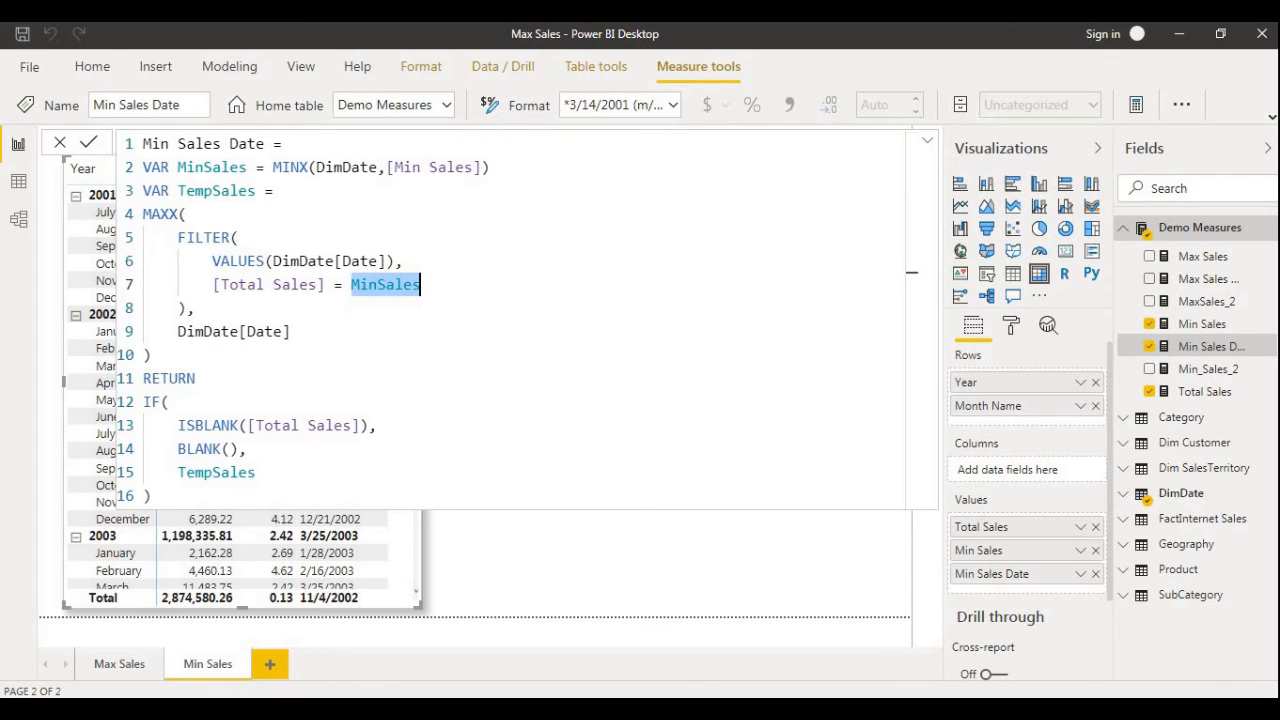
left_click_drag(212, 261, 370, 261)
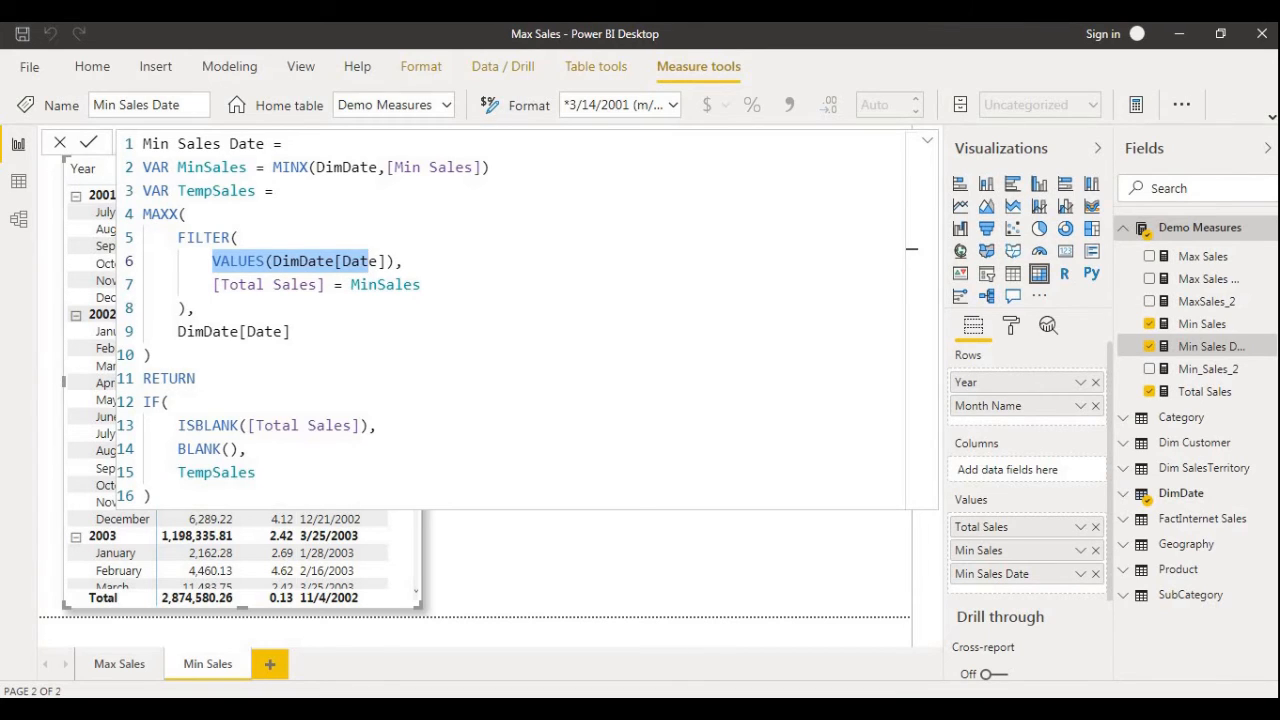
Step: Examine the RETURN section of the Min Sales Date formula, covering ISBLANK, BLANK and TempSales, and collapse the formula
left_click_drag(170, 425, 316, 425)
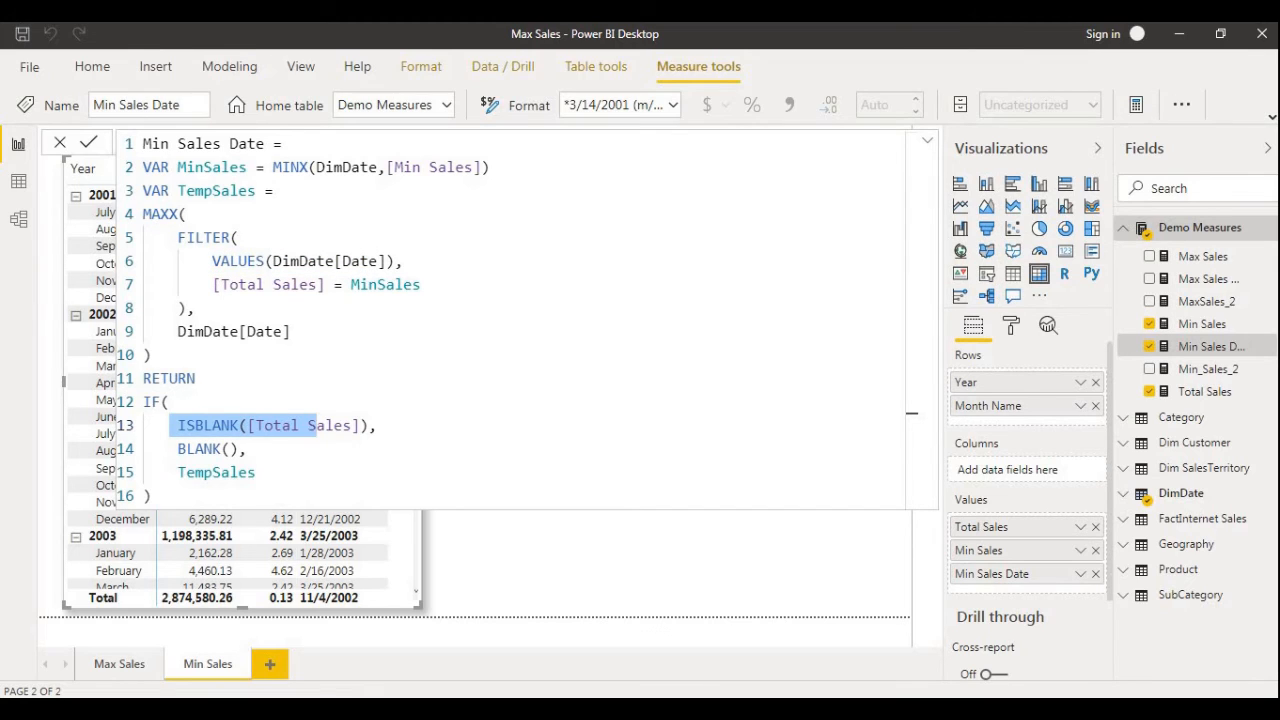
left_click(246, 449)
left_click_drag(246, 449, 186, 449)
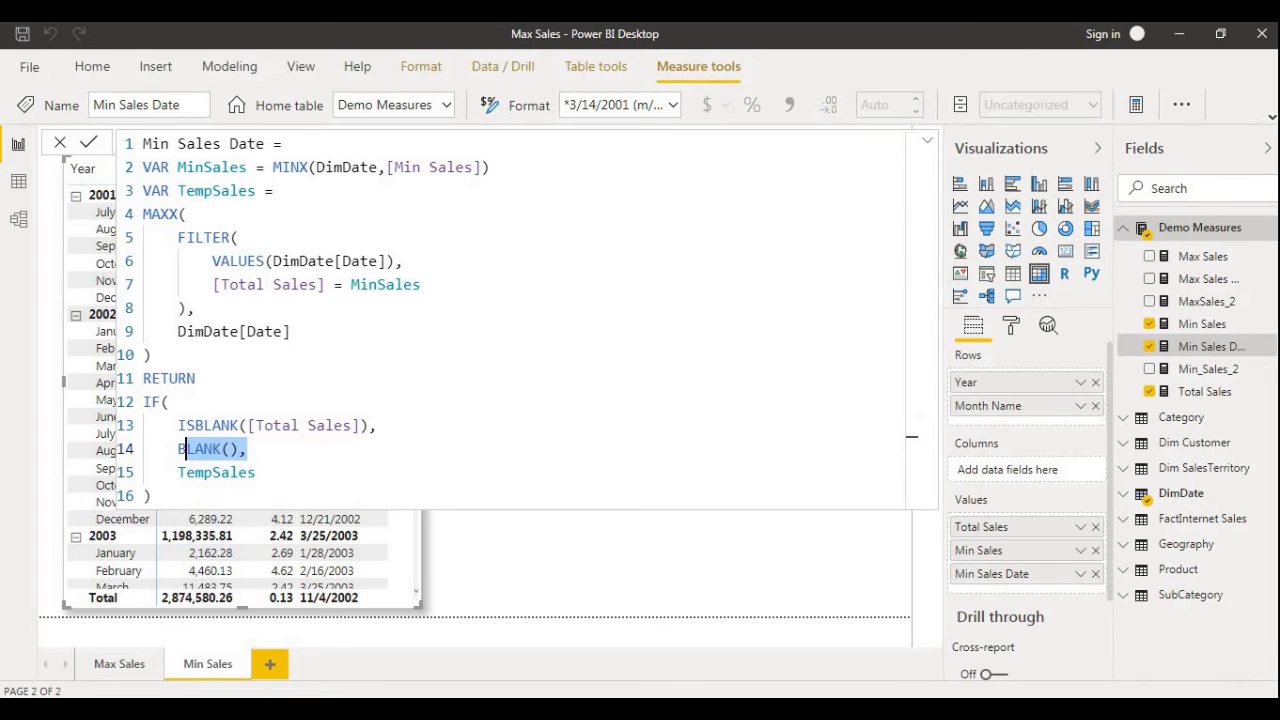
double_click(218, 472)
left_click(170, 402)
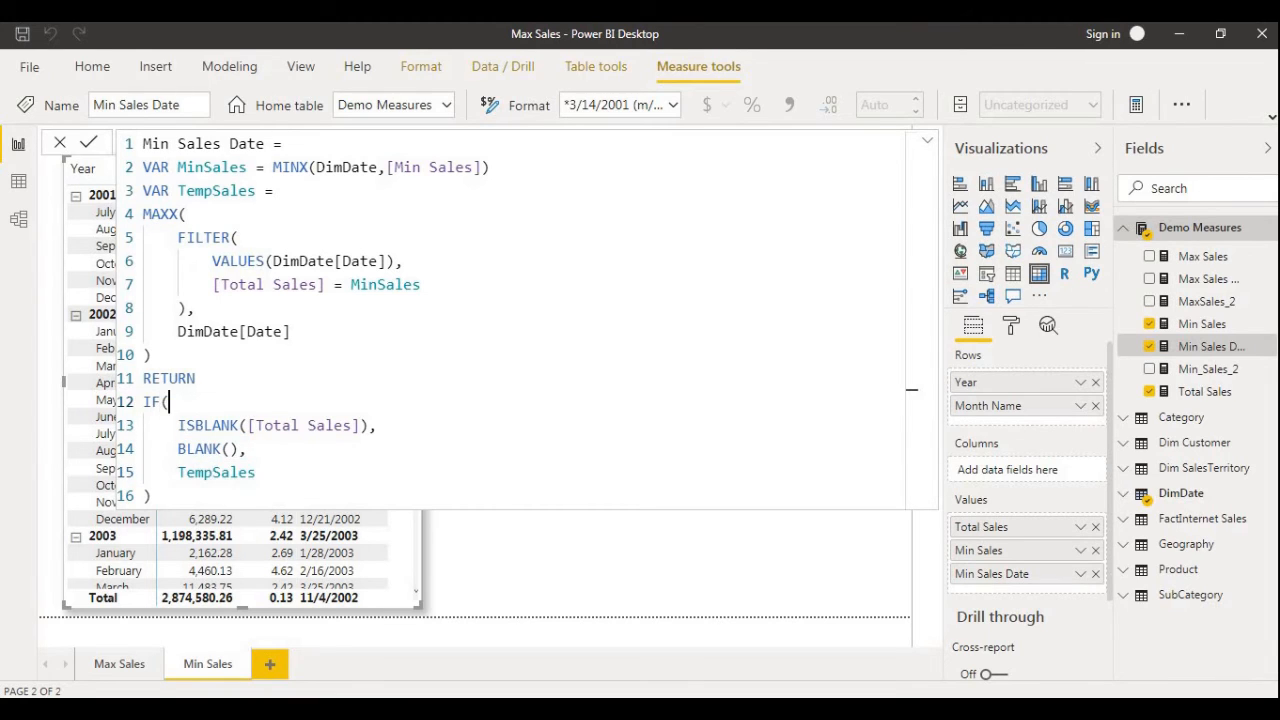
left_click_drag(911, 400, 911, 147)
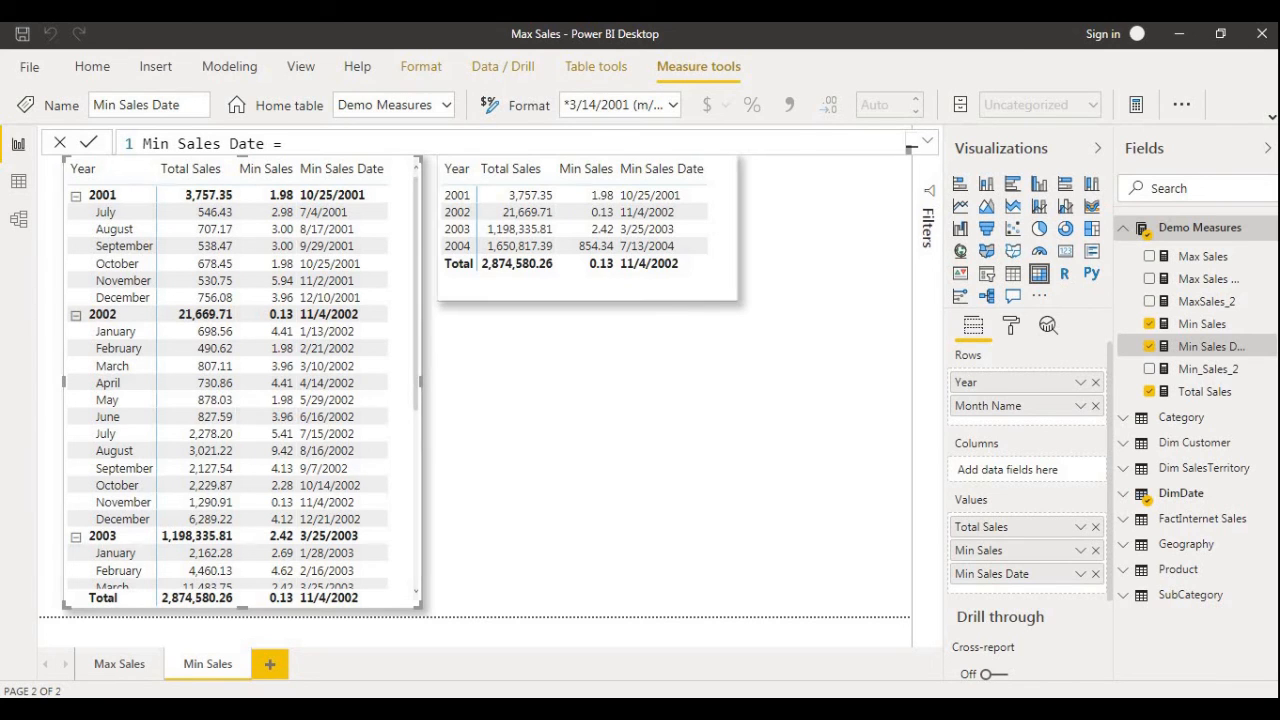
Step: Move the yearly matrix slightly down and to the right on the Min Sales page, and switch to the Max Sales page
left_click_drag(588, 240, 557, 306)
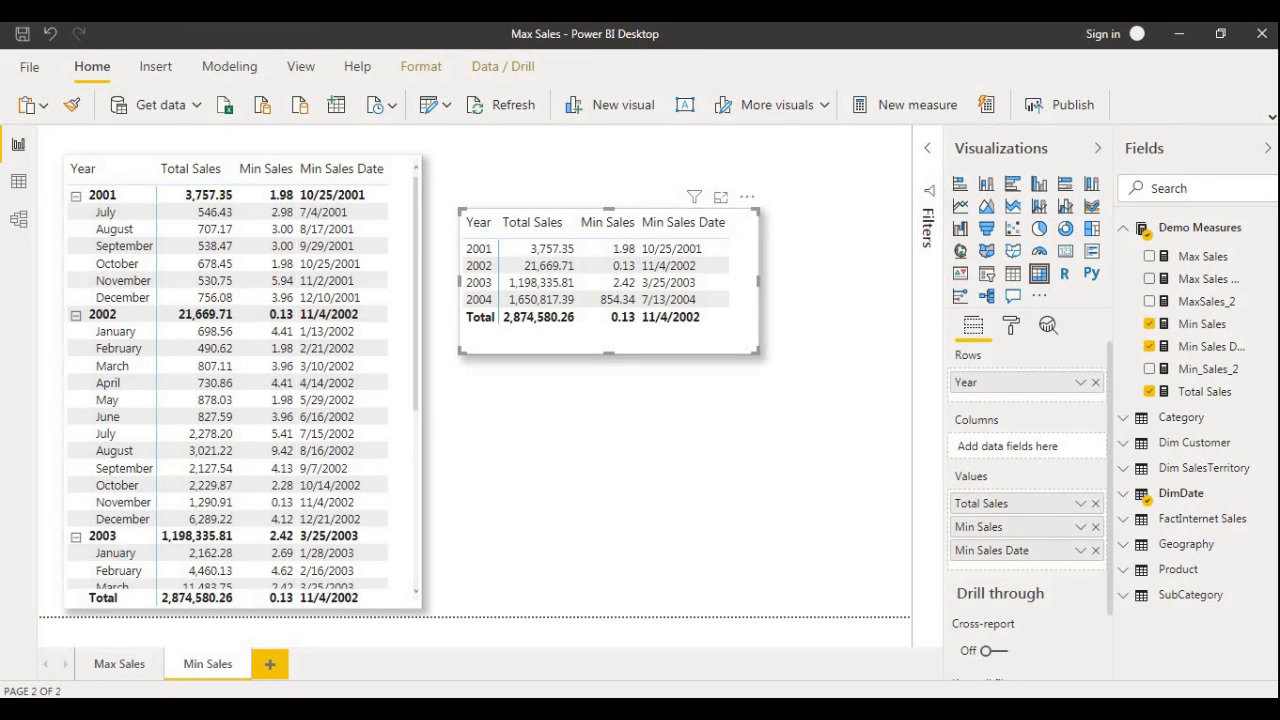
left_click(119, 663)
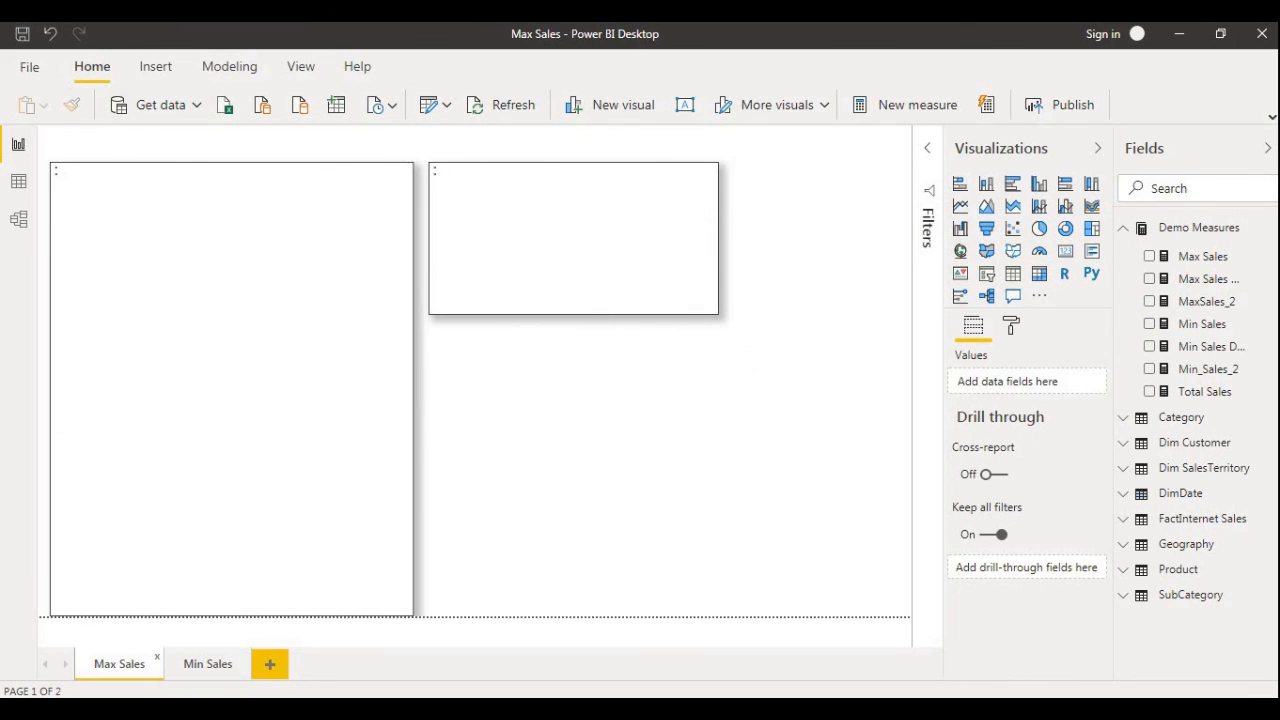